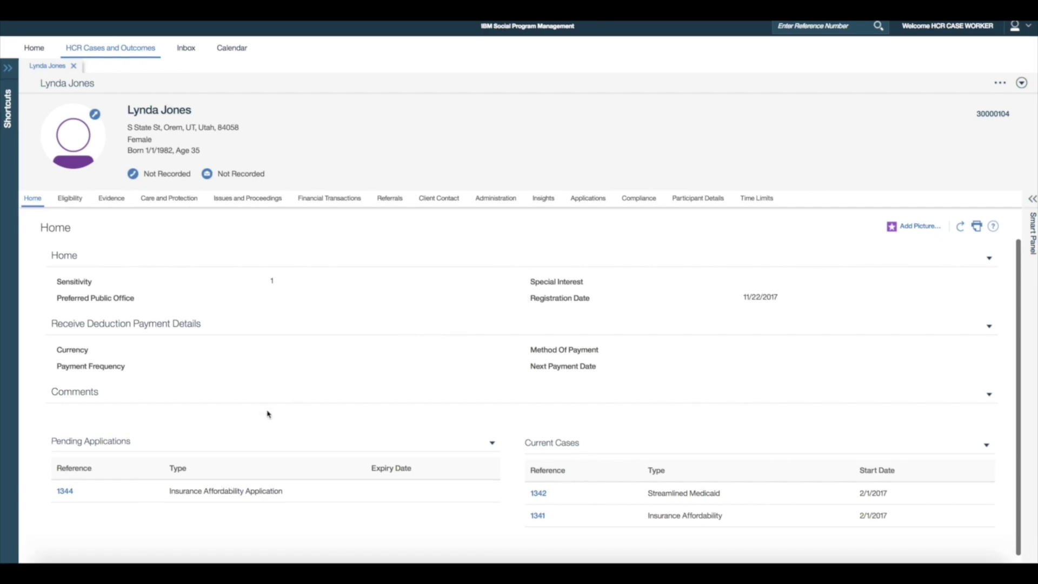
# Open application 1344's Evidence Dashboard and list its Addresses evidence records
pyautogui.click(64, 491)
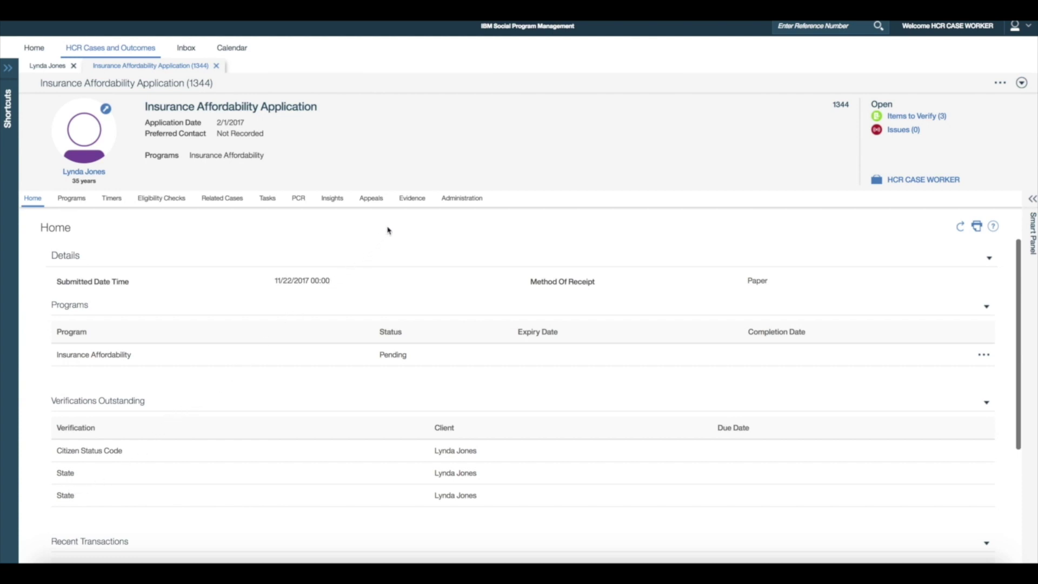
pyautogui.click(410, 200)
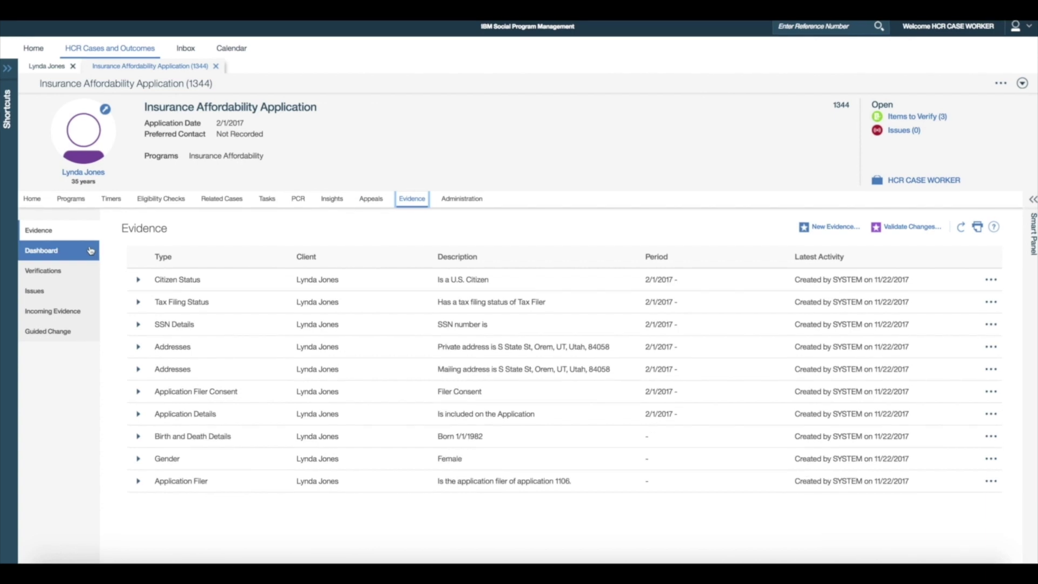
pyautogui.click(90, 251)
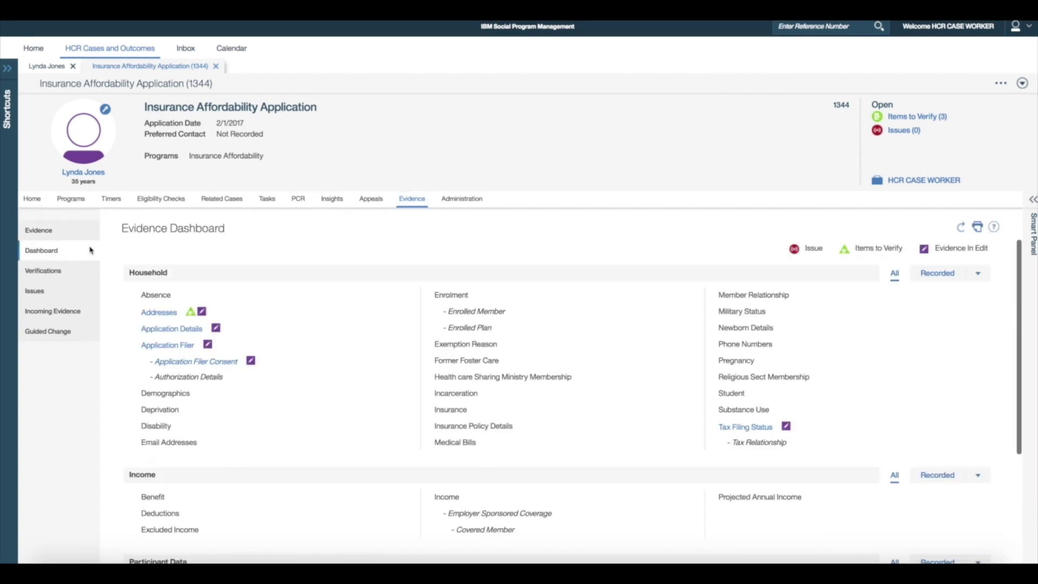
pyautogui.click(146, 313)
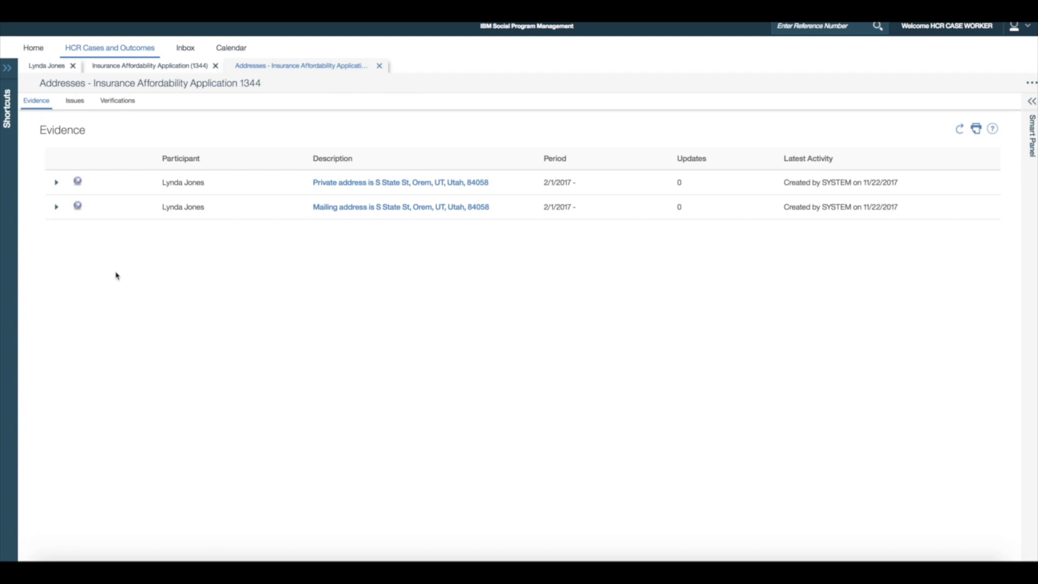
# Continue editing the pending private address change, setting Street 1 to S State Drive
pyautogui.click(56, 183)
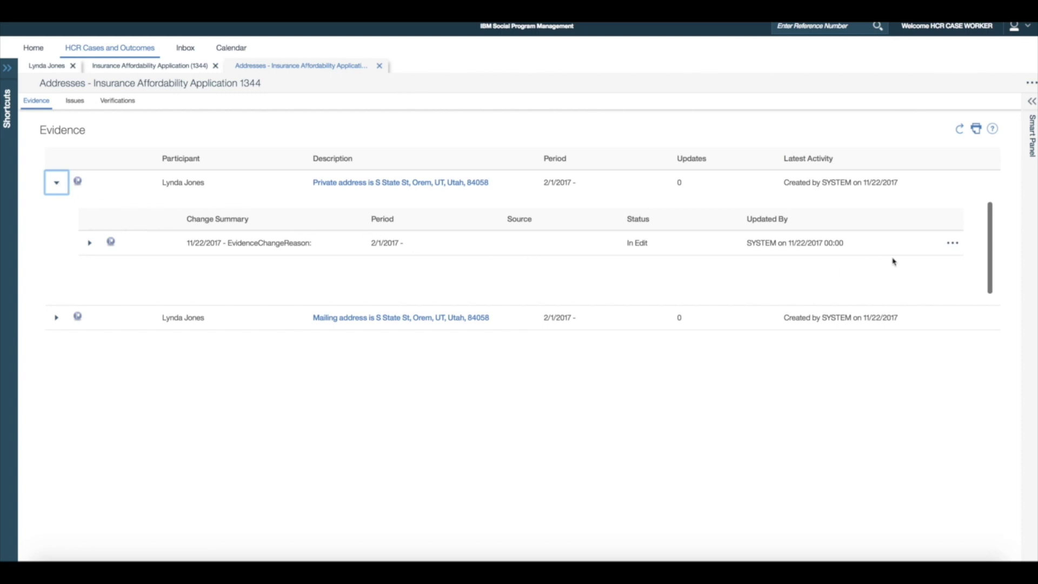
pyautogui.click(953, 243)
pyautogui.click(951, 263)
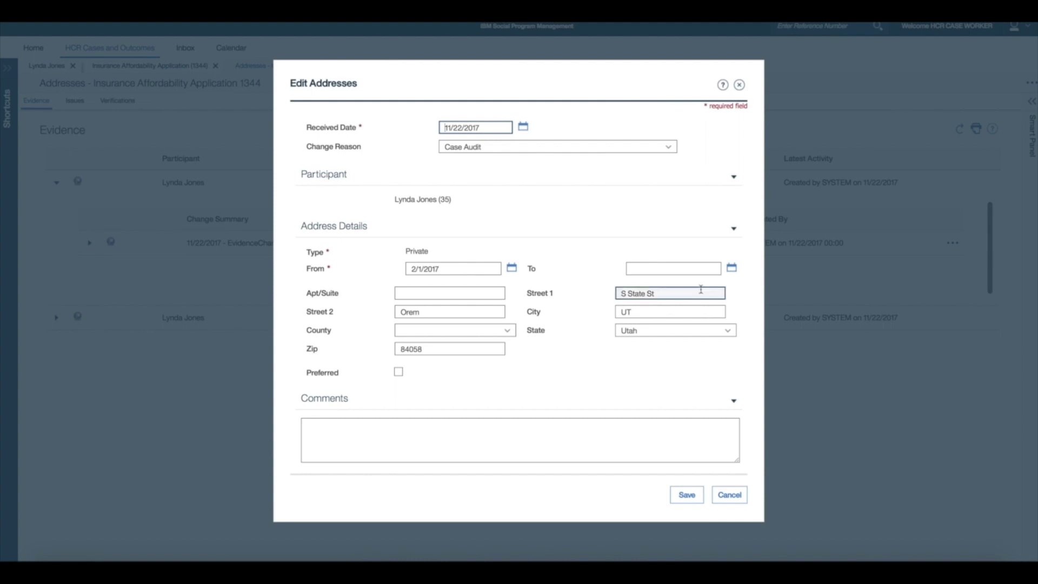
pyautogui.click(698, 292)
pyautogui.write('treet')
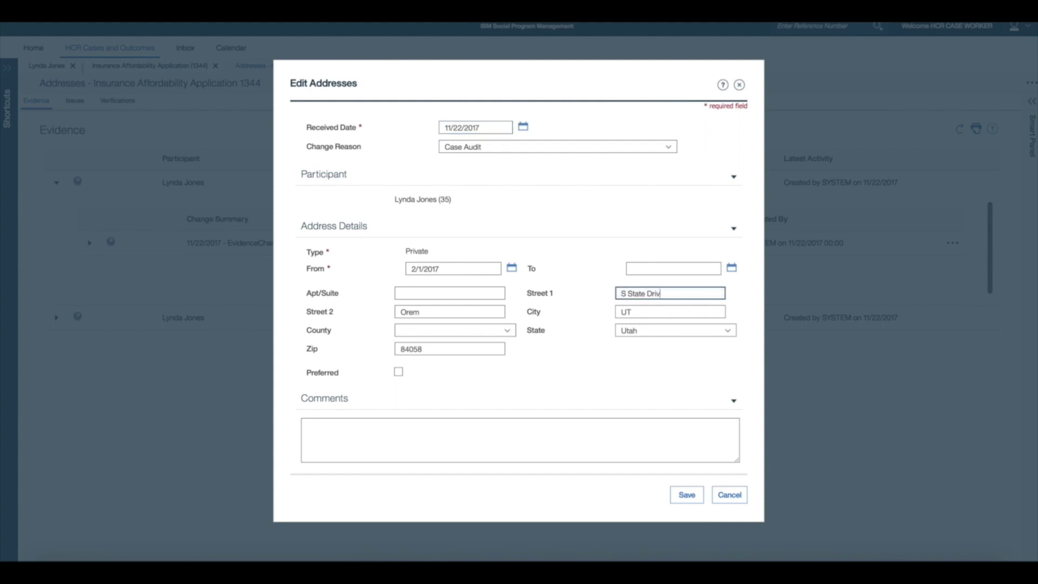
pyautogui.press('Return')
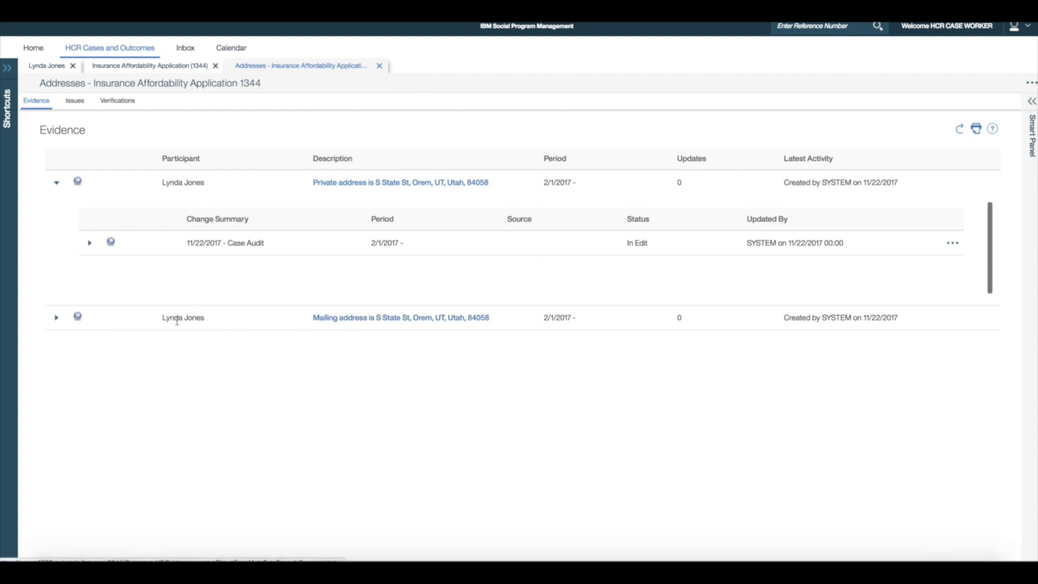
# Change the pending mailing address's Street 1 to S State Drive, refresh, and close Addresses
pyautogui.click(56, 318)
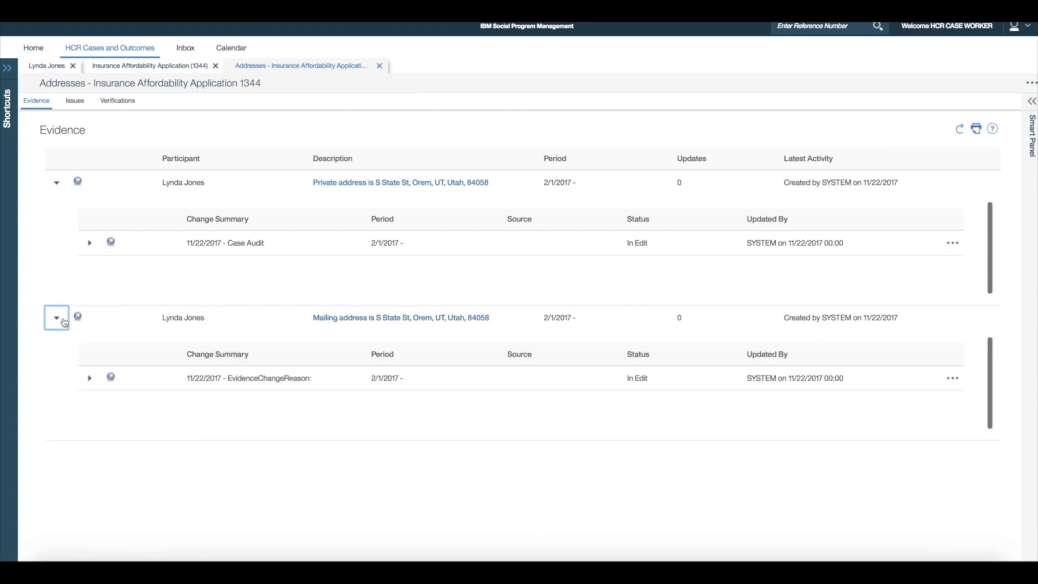
pyautogui.click(950, 378)
pyautogui.click(943, 398)
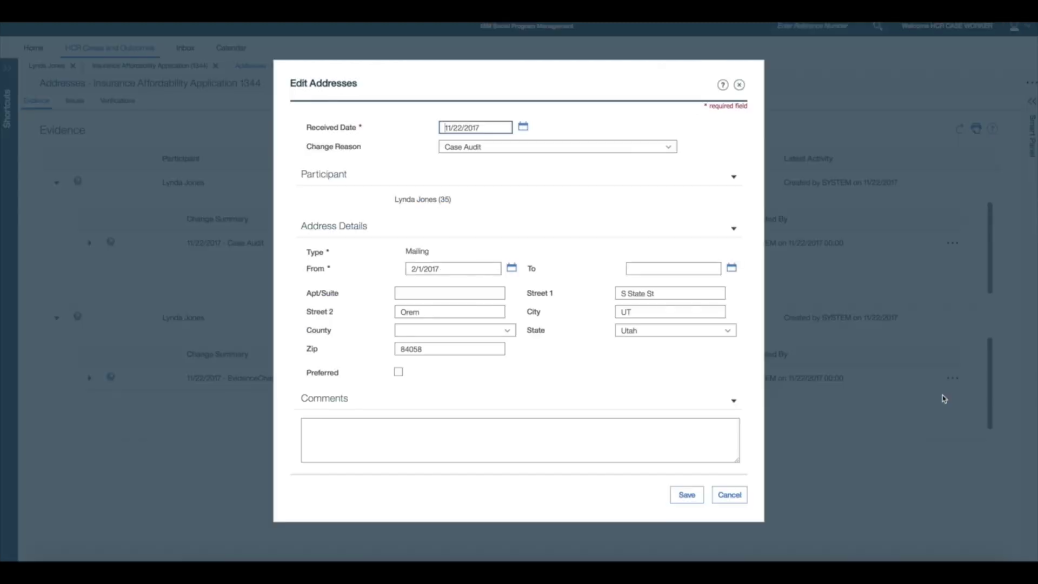
pyautogui.click(714, 293)
pyautogui.press('BackSpace')
pyautogui.press('BackSpace')
pyautogui.press('BackSpace')
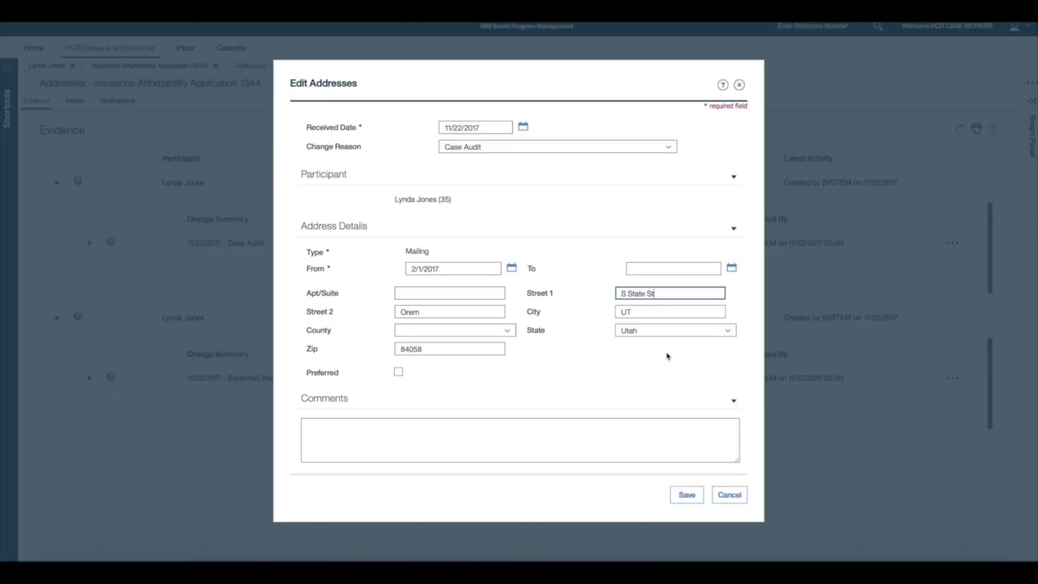
pyautogui.write('Drive')
pyautogui.press('Return')
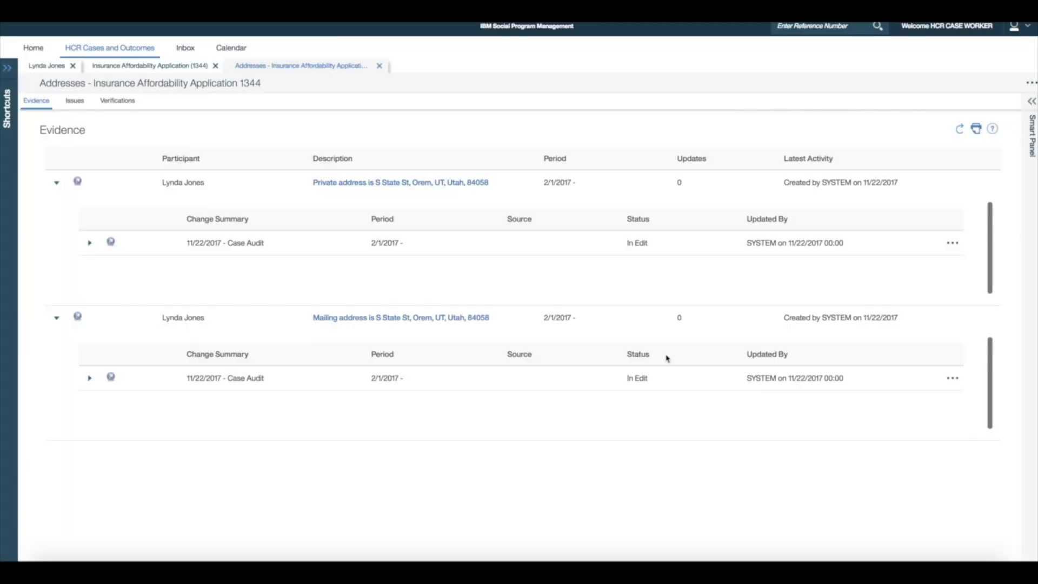
pyautogui.click(960, 130)
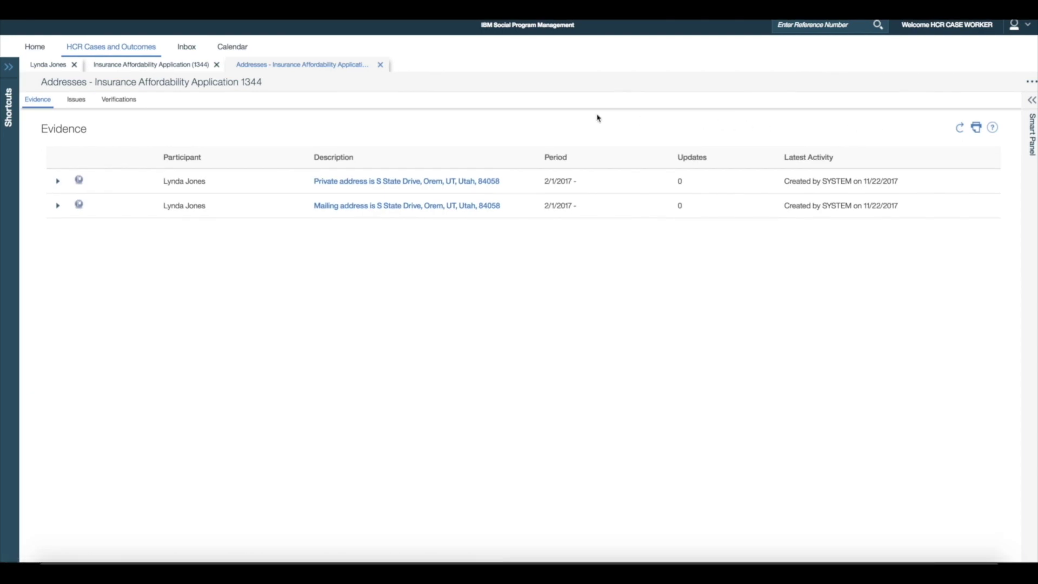
pyautogui.click(381, 65)
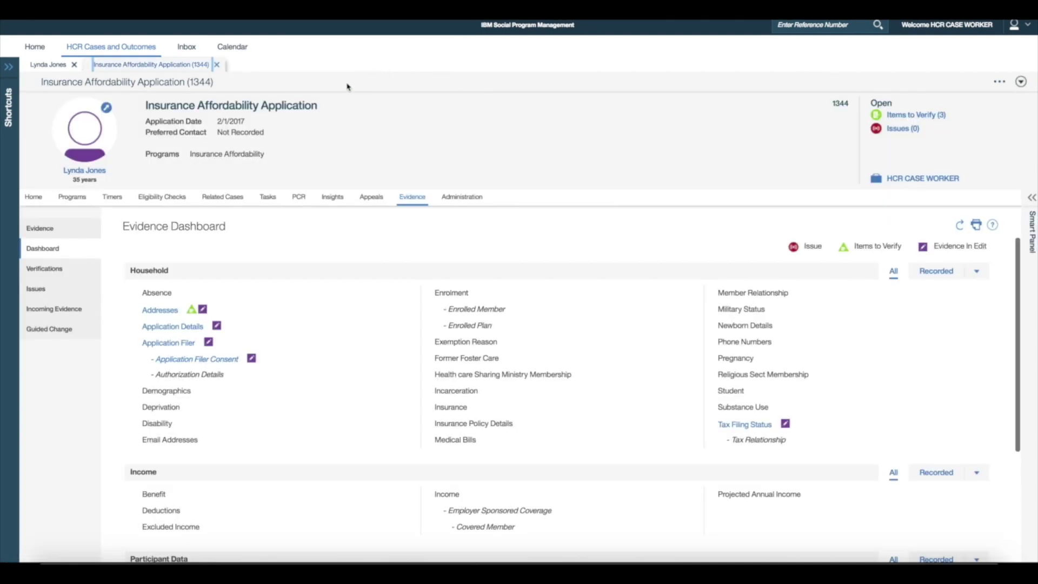
# Authorize application 1344's Insurance Affordability program into existing integrated case 1341
pyautogui.click(42, 200)
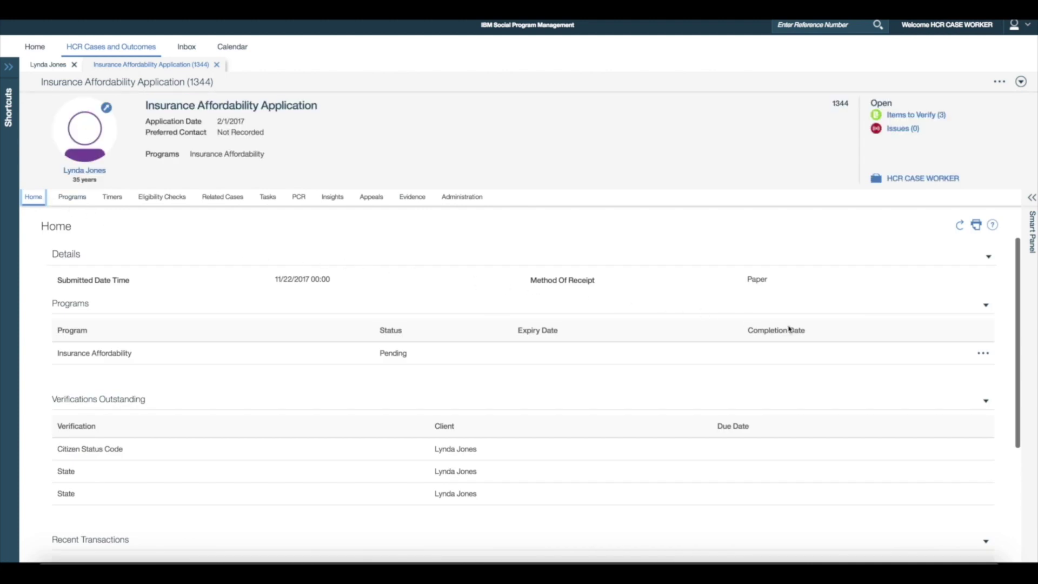
pyautogui.click(983, 353)
pyautogui.click(979, 376)
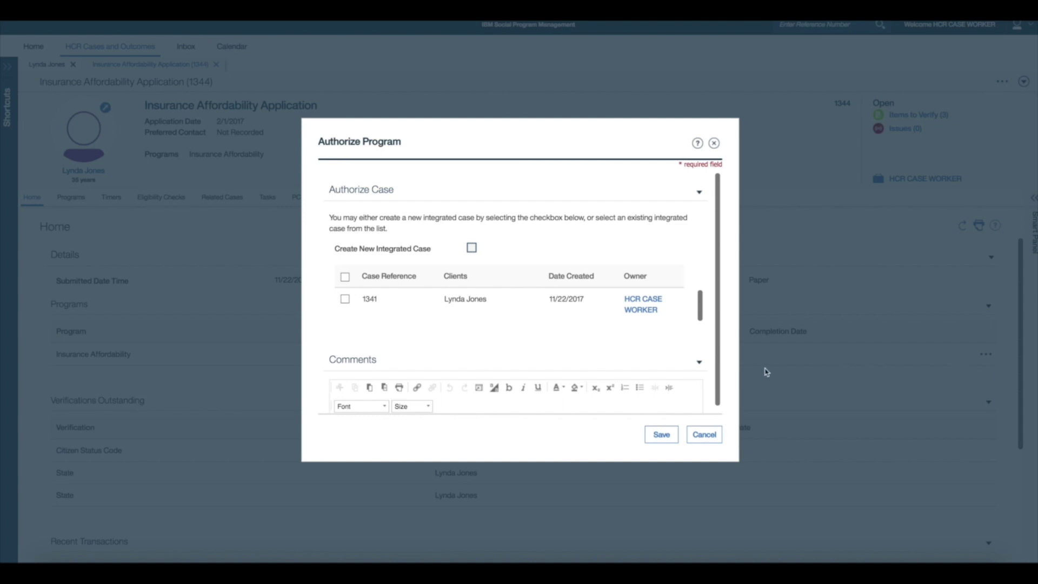
pyautogui.click(345, 299)
pyautogui.click(661, 435)
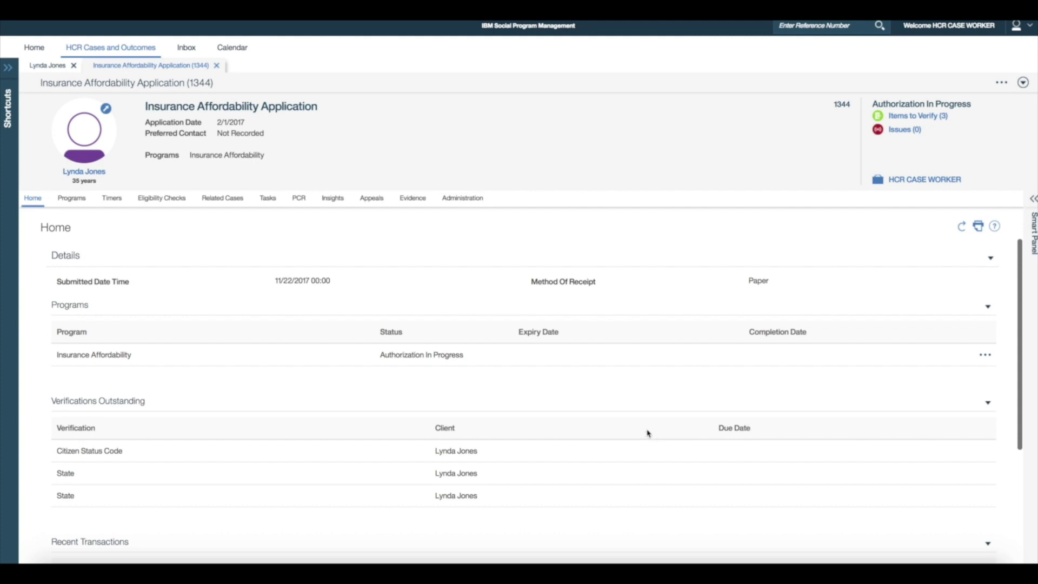
# Open related case 1341's Addresses evidence and sort the records by Updates
pyautogui.click(246, 202)
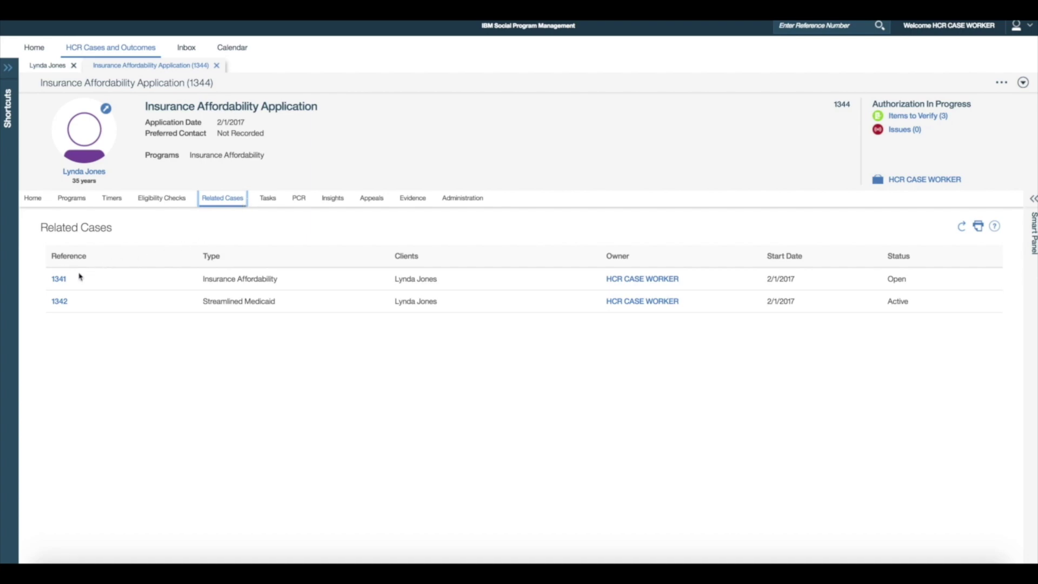
pyautogui.click(62, 280)
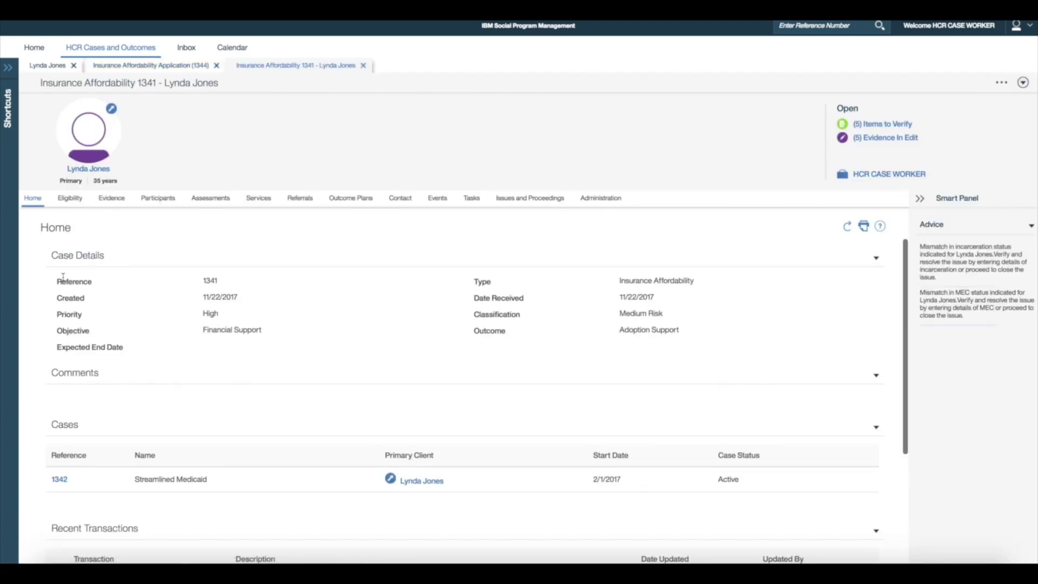
pyautogui.click(110, 201)
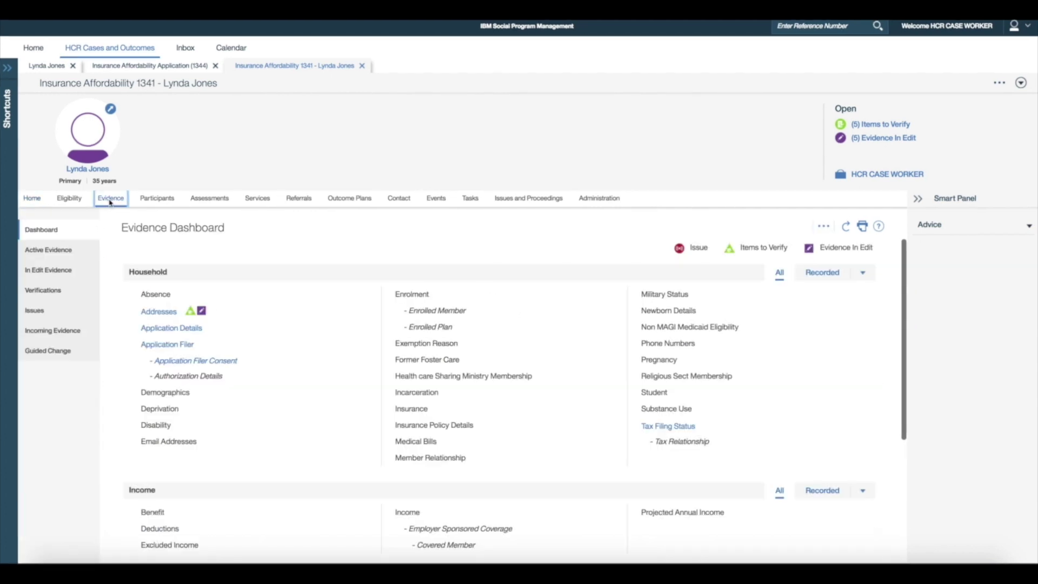
pyautogui.click(157, 313)
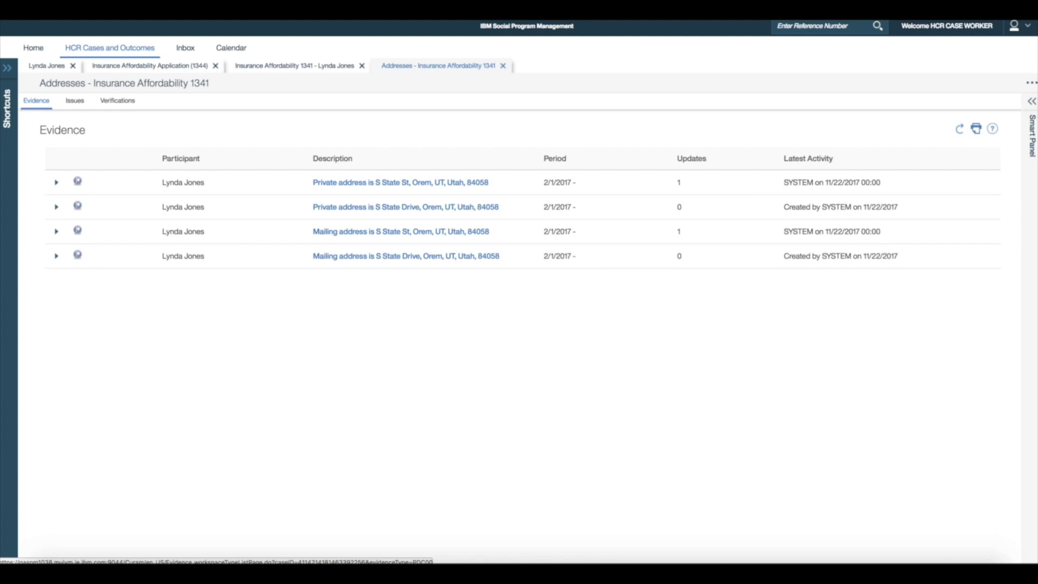
pyautogui.click(684, 160)
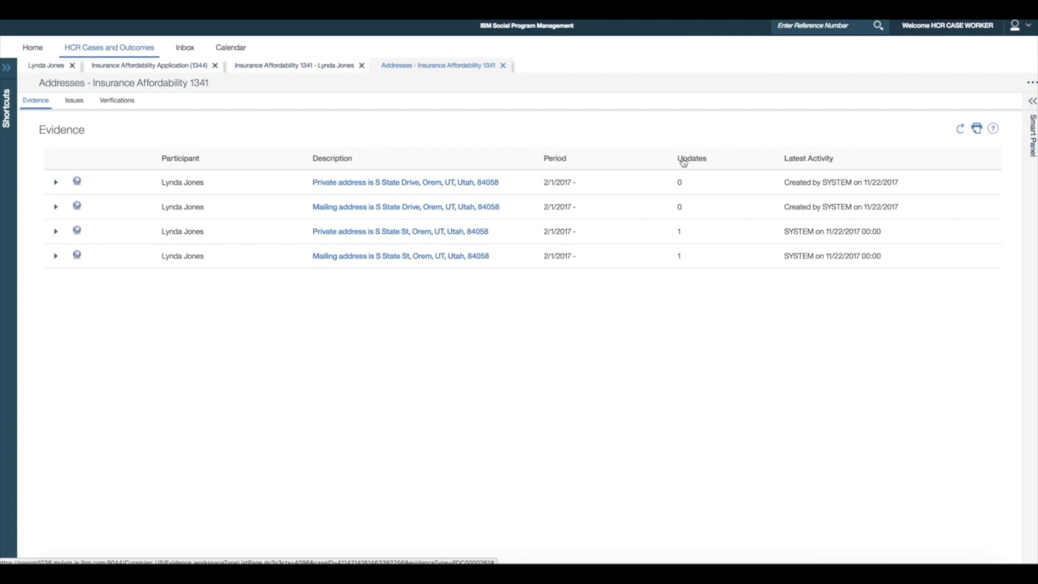
# Discard the pending Case Audit change on the S State Drive private address
pyautogui.click(56, 183)
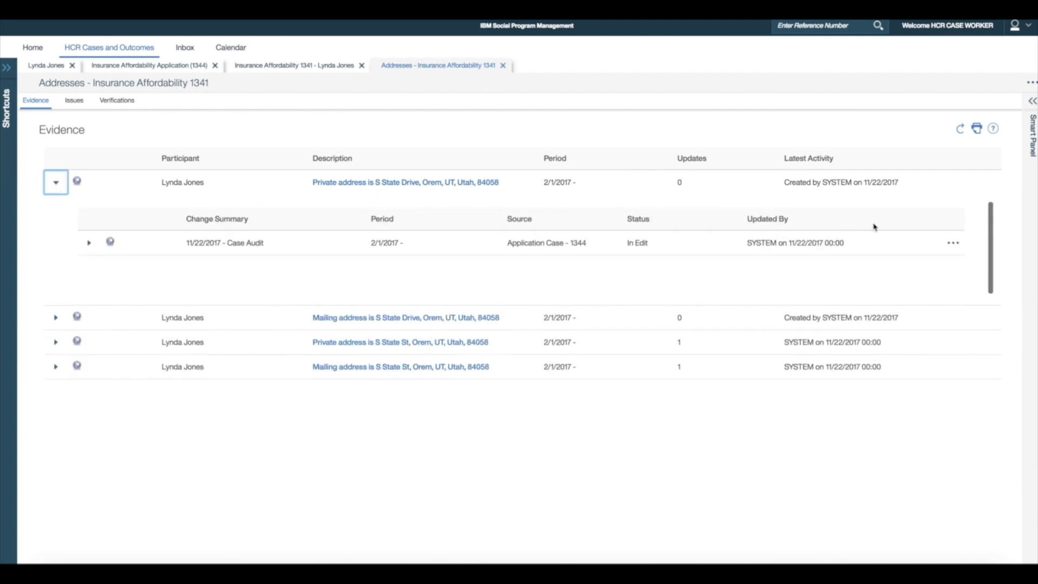
pyautogui.click(950, 244)
pyautogui.click(935, 286)
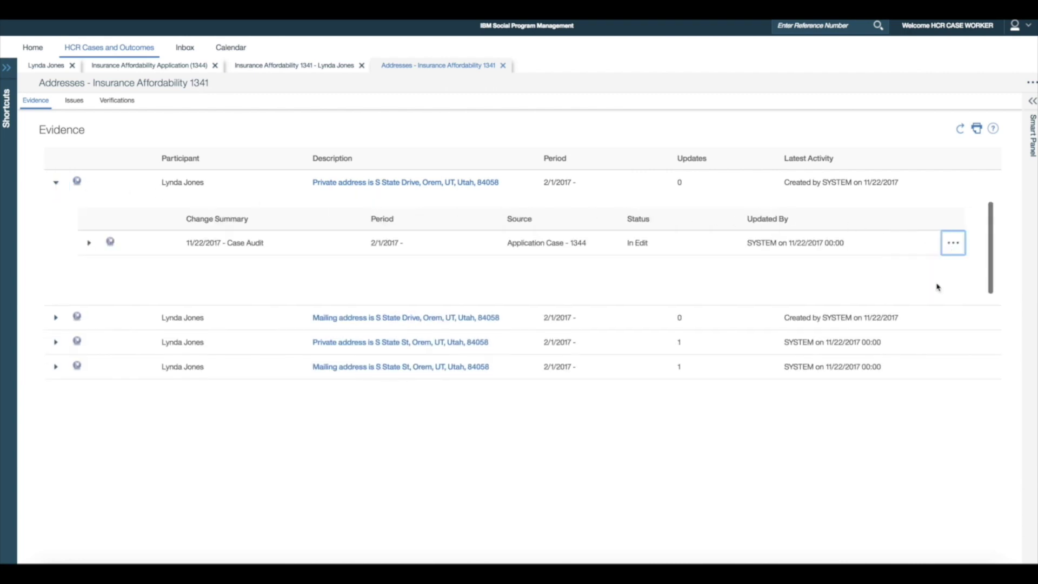
pyautogui.click(669, 339)
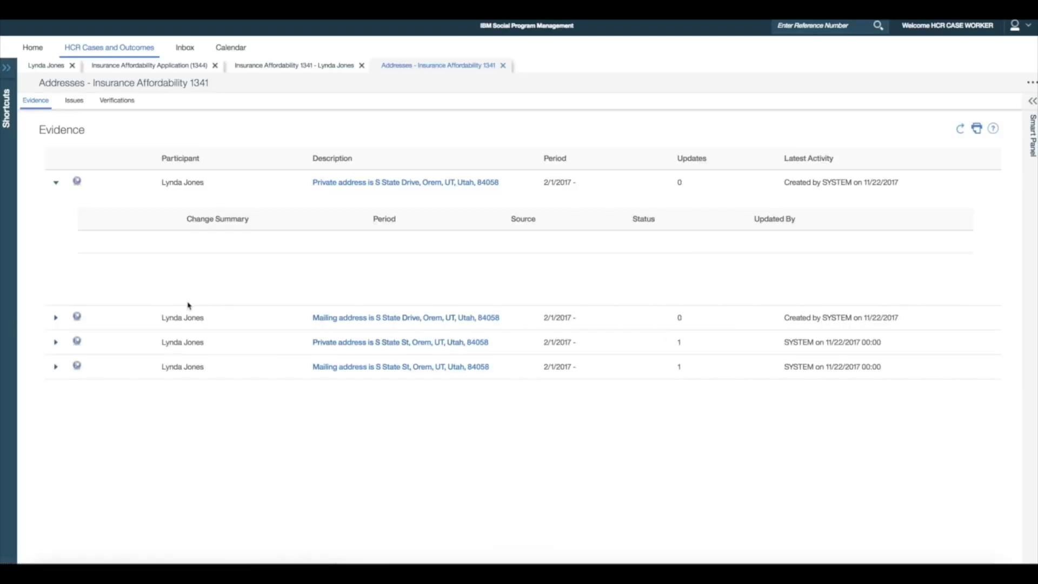
# Discard the pending change on the S State Drive mailing address and refresh the list
pyautogui.click(56, 318)
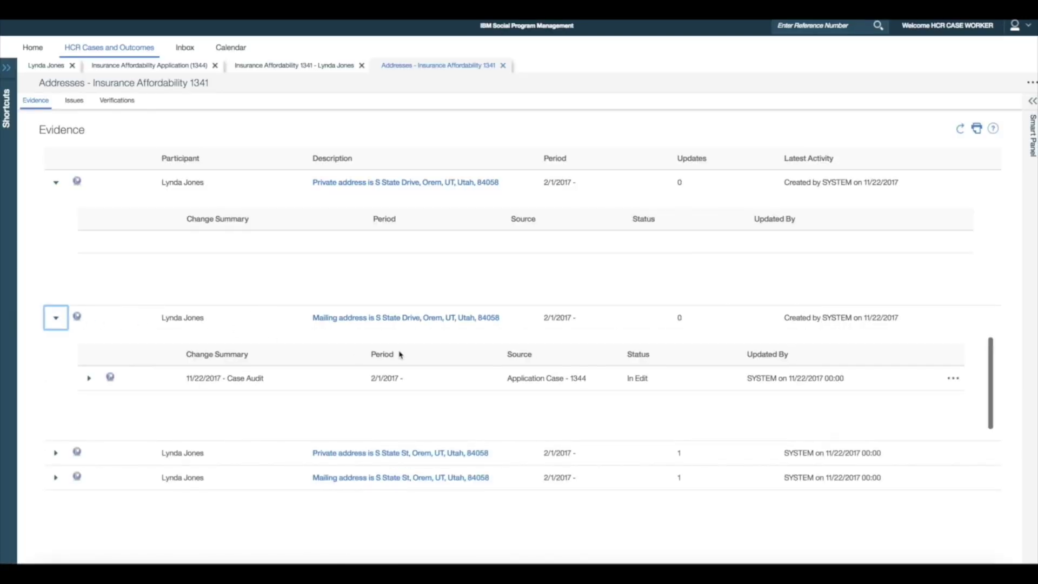
pyautogui.click(950, 380)
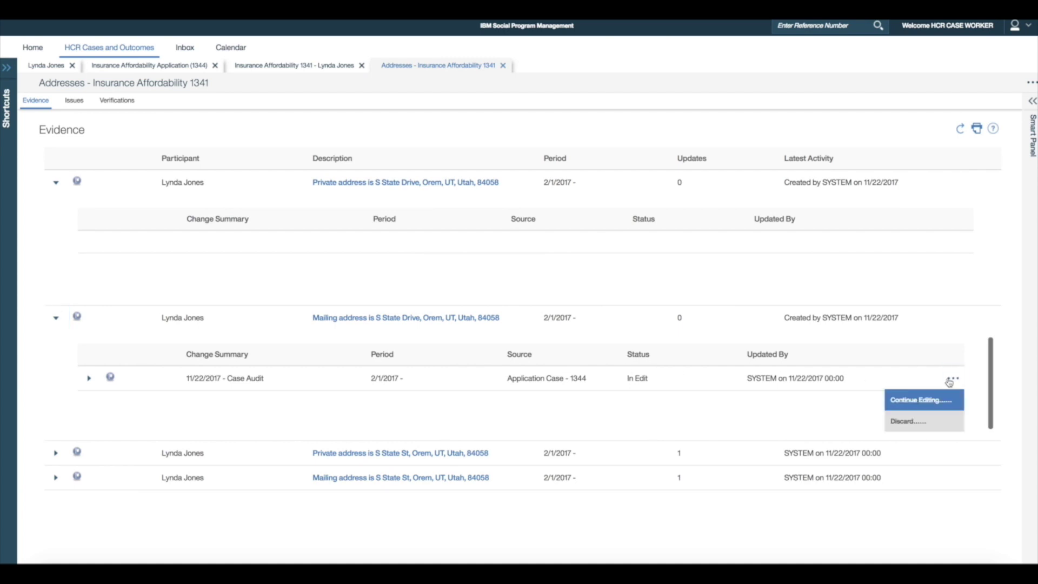
pyautogui.click(926, 422)
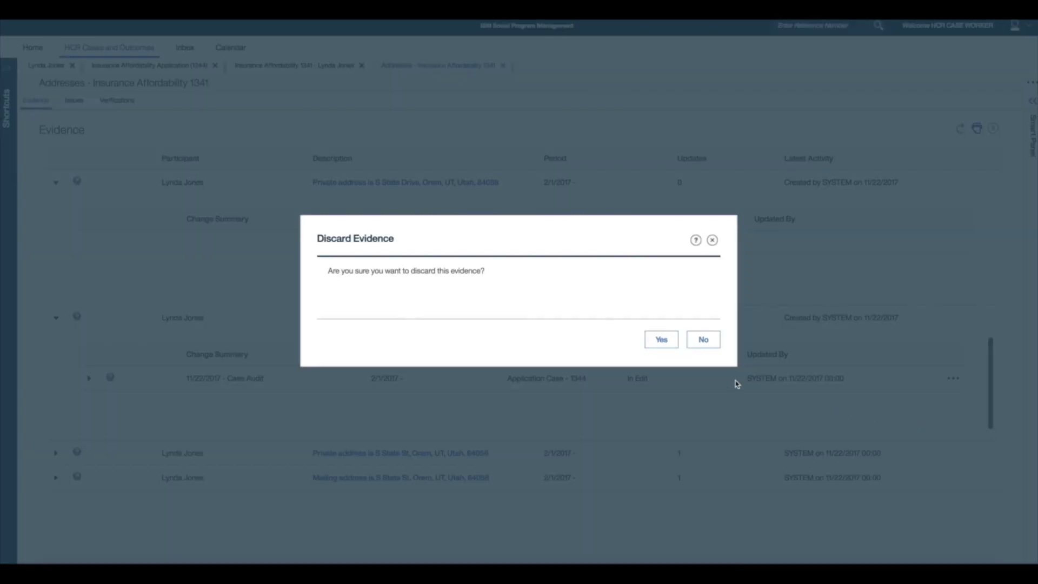
pyautogui.click(663, 339)
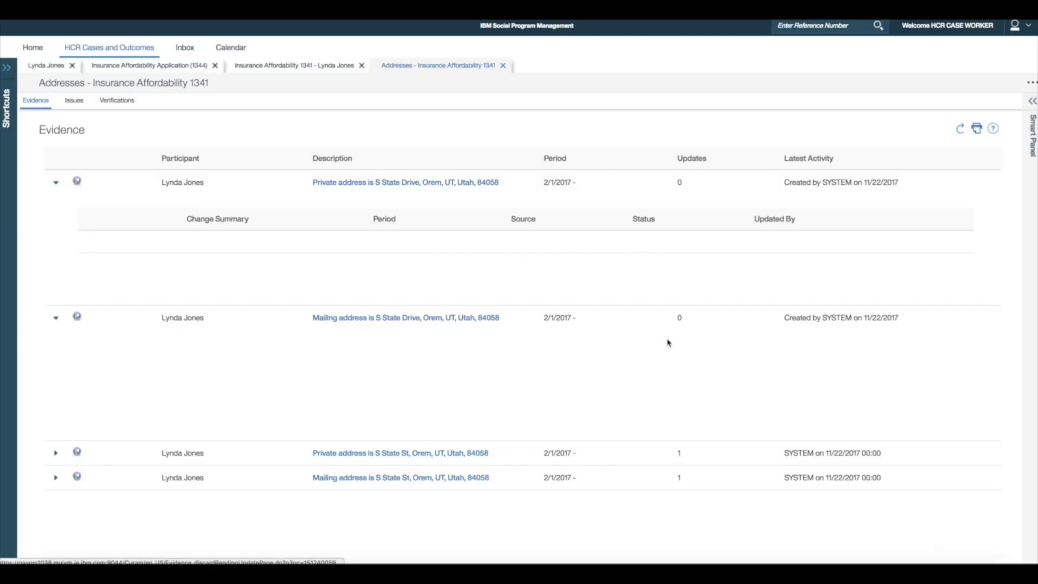
pyautogui.click(962, 131)
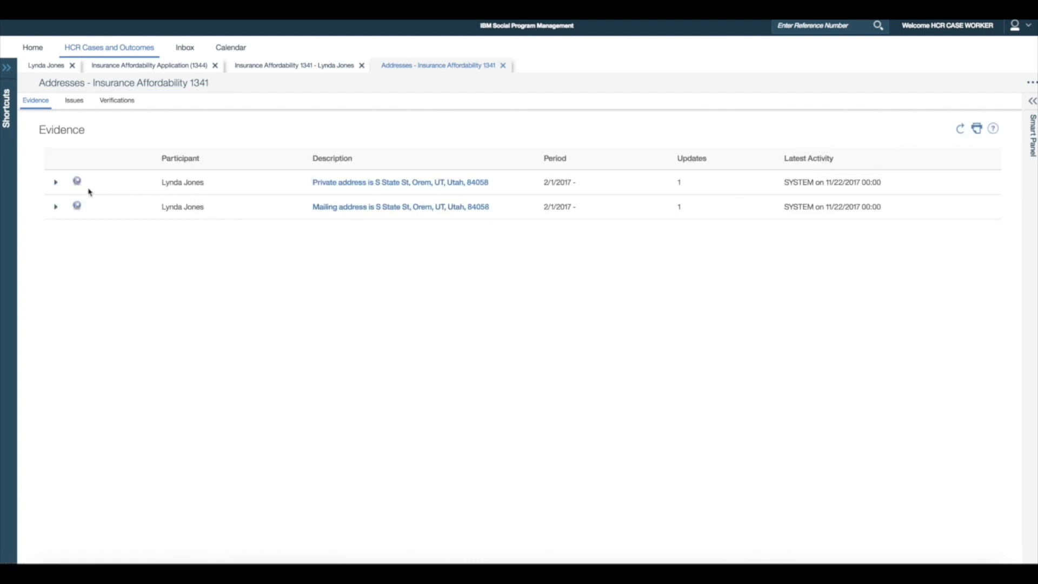
# Edit case 1341's private address so Street 1 reads S State Drive
pyautogui.click(58, 183)
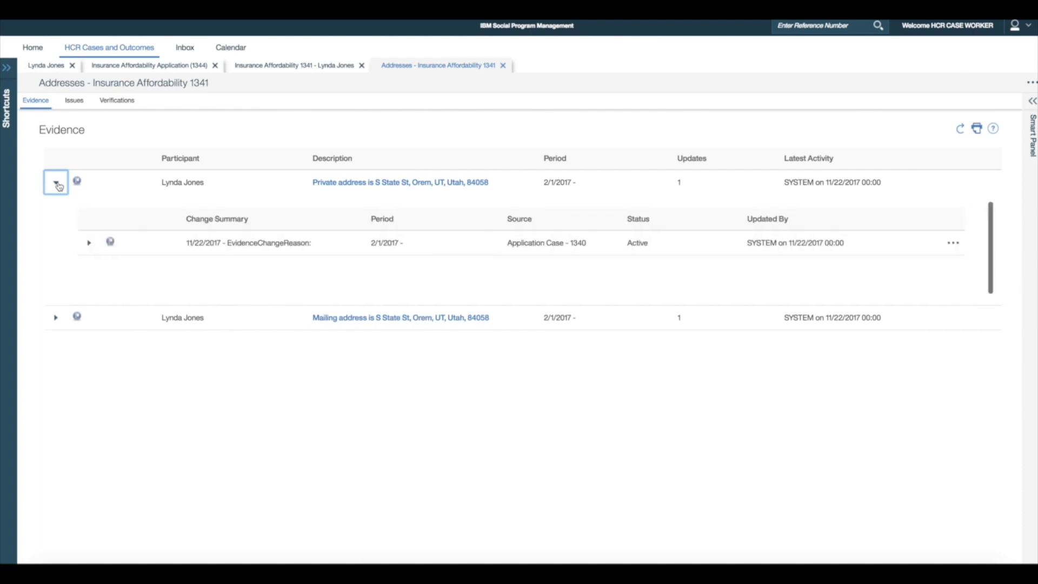
pyautogui.click(953, 244)
pyautogui.click(955, 264)
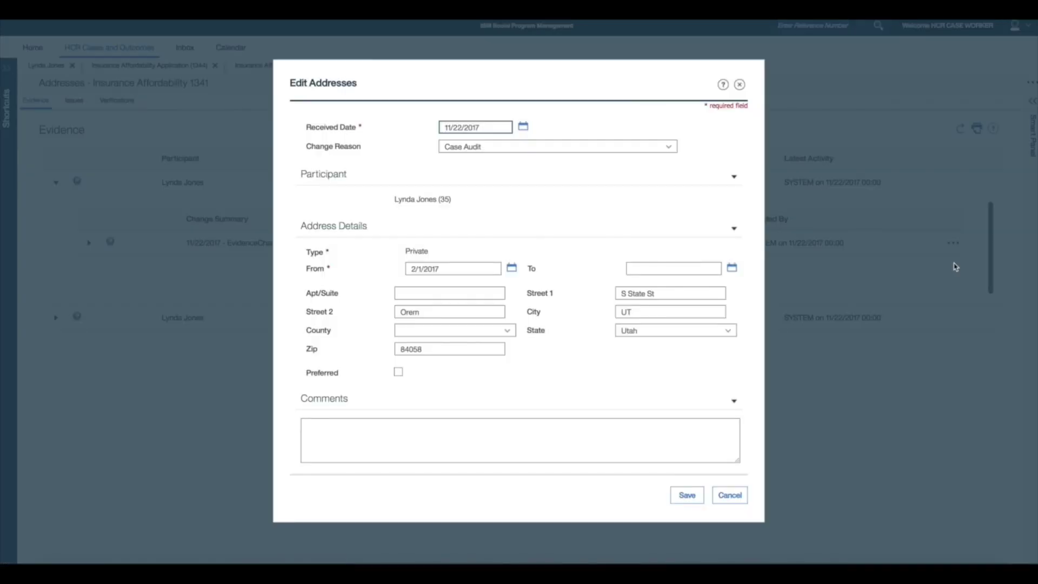
pyautogui.click(718, 292)
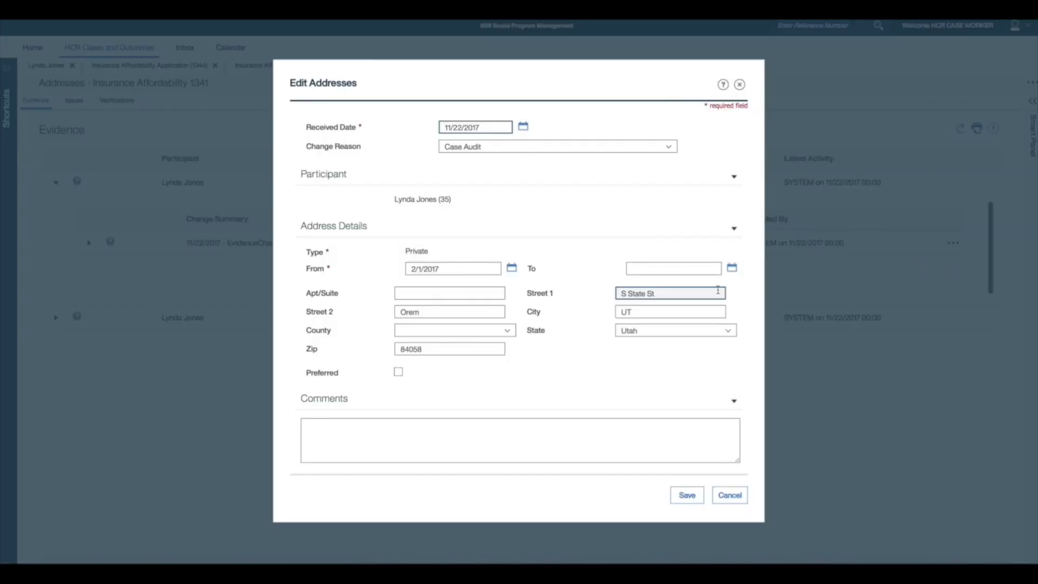
pyautogui.press('BackSpace')
pyautogui.press('BackSpace')
pyautogui.press('BackSpace')
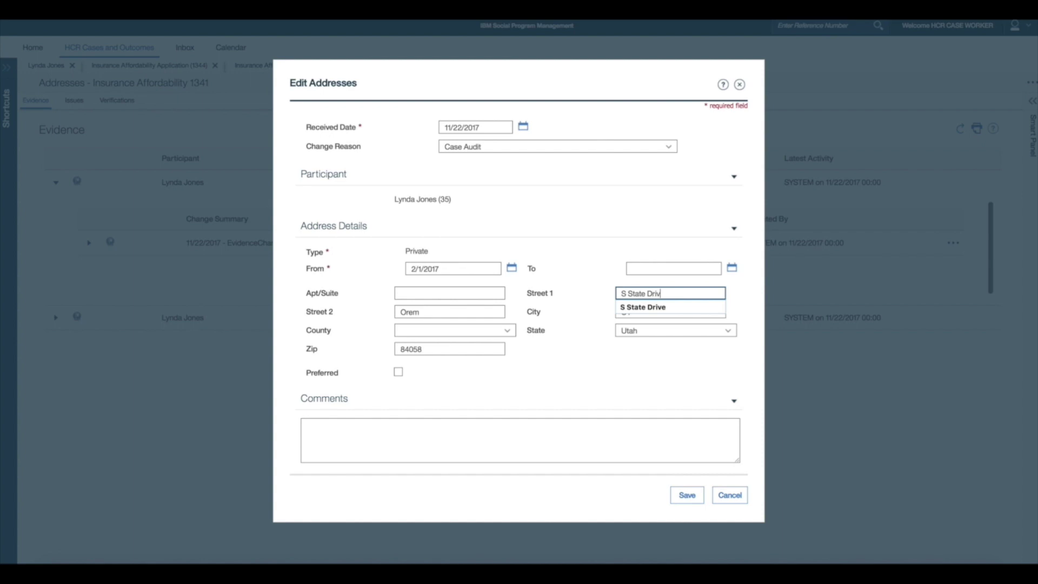
pyautogui.write('Drive')
pyautogui.press('Return')
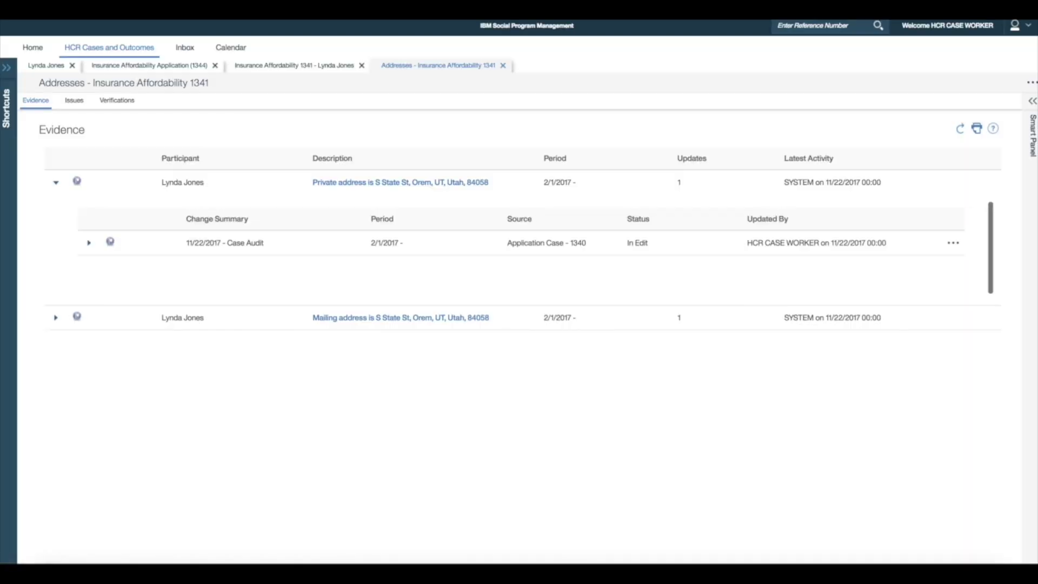
# Edit the mailing address Street 1 to S State Drive and refresh the address list
pyautogui.click(57, 319)
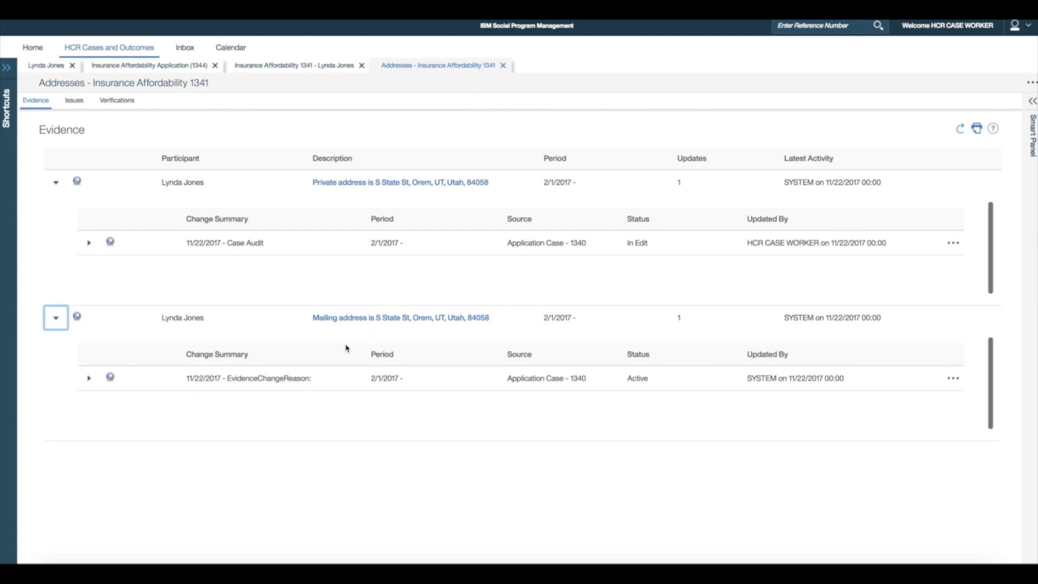
pyautogui.click(954, 379)
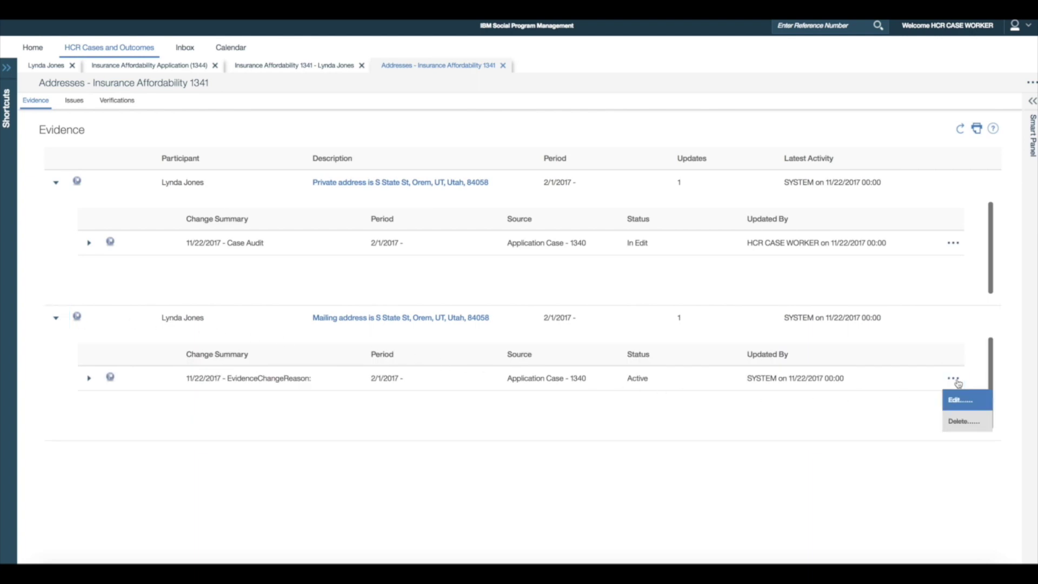
pyautogui.click(959, 403)
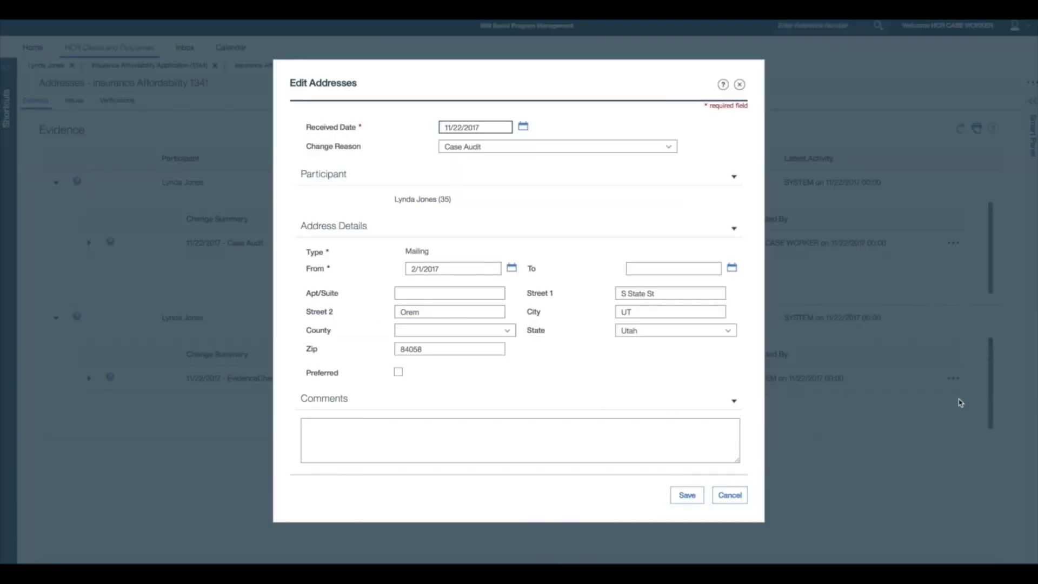
pyautogui.click(720, 296)
pyautogui.press('BackSpace')
pyautogui.press('BackSpace')
pyautogui.write('Drive')
pyautogui.click(687, 495)
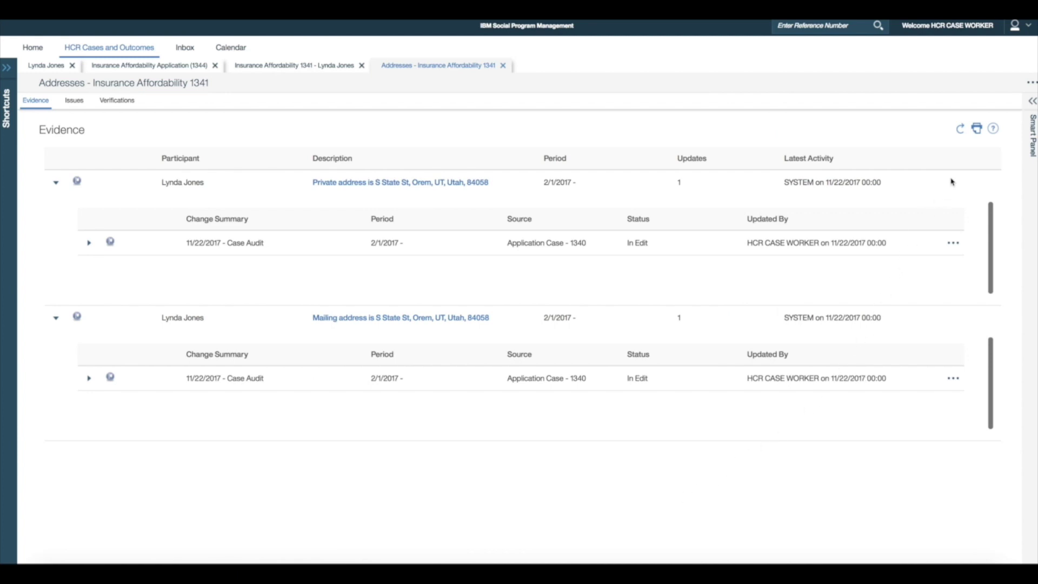
pyautogui.click(961, 134)
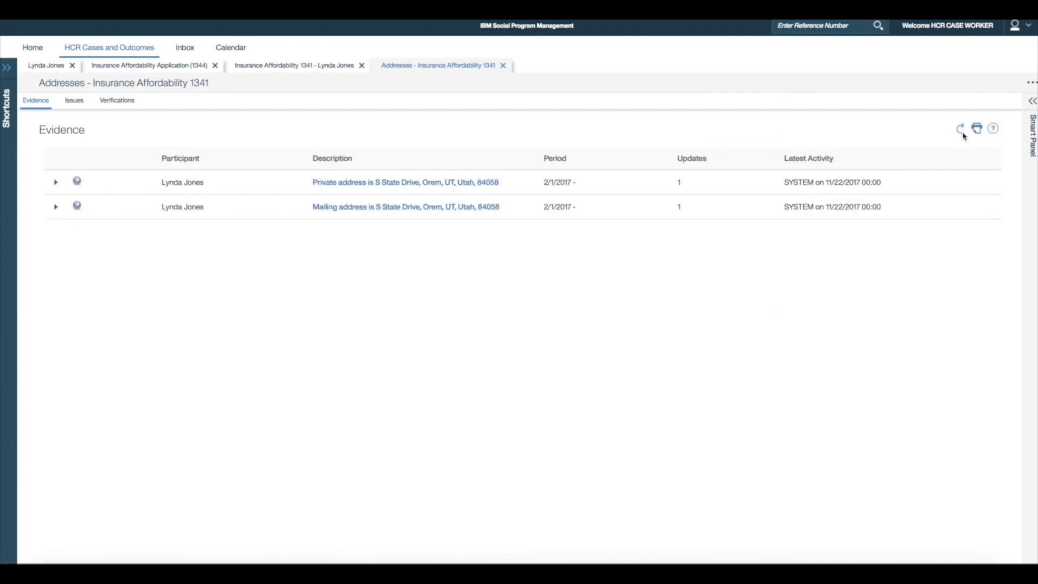
pyautogui.click(335, 65)
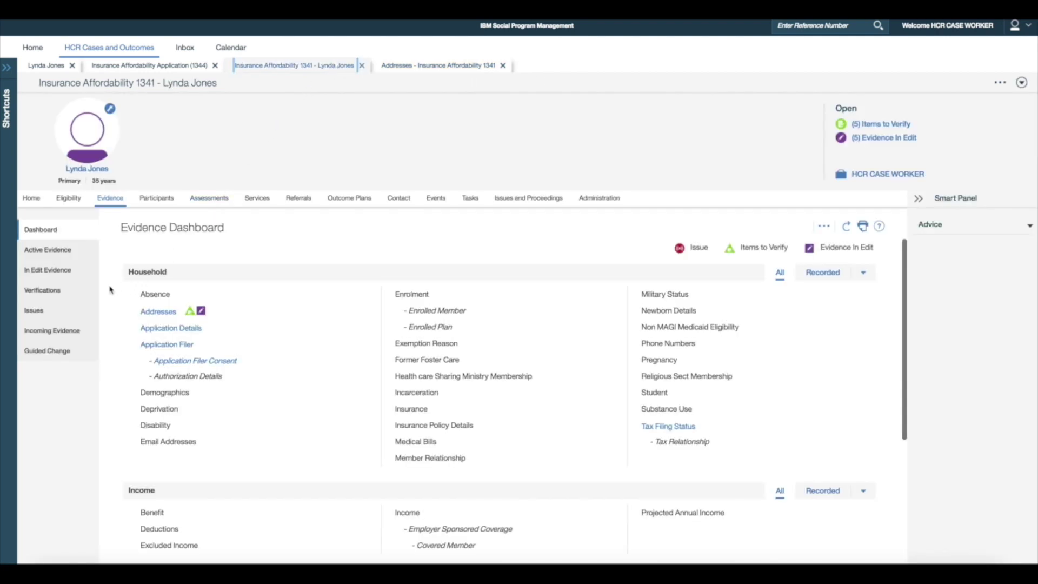
# Add Motor Vehicle Registration proof for the address verification, naming the applicant as case participant
pyautogui.click(93, 295)
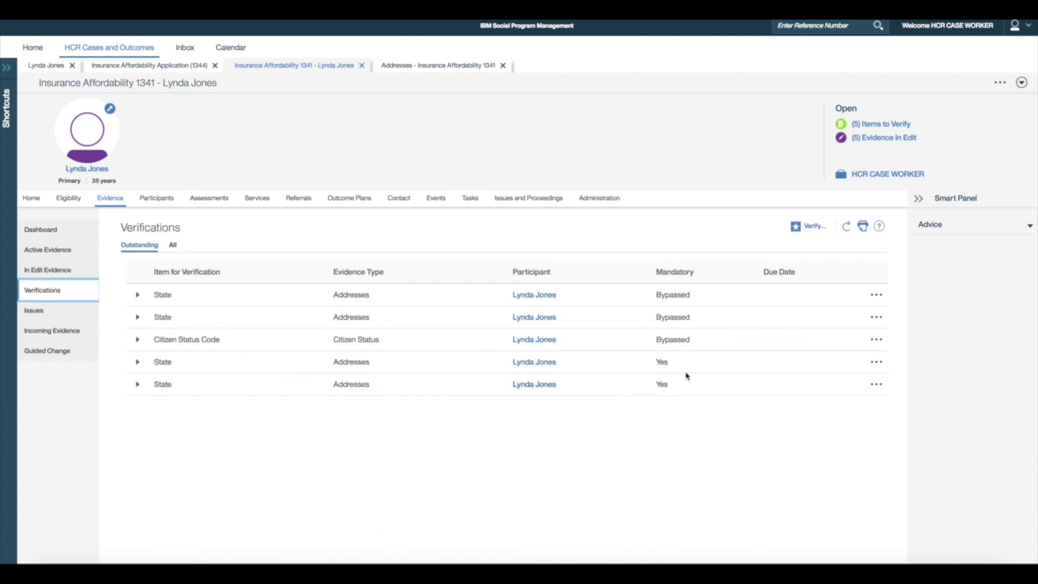
pyautogui.click(876, 364)
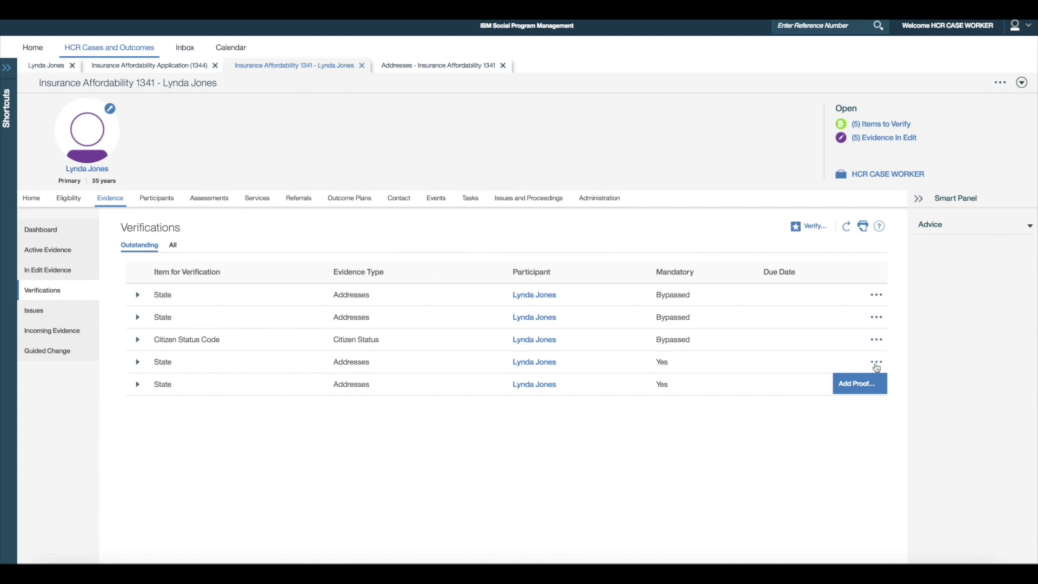
pyautogui.click(875, 385)
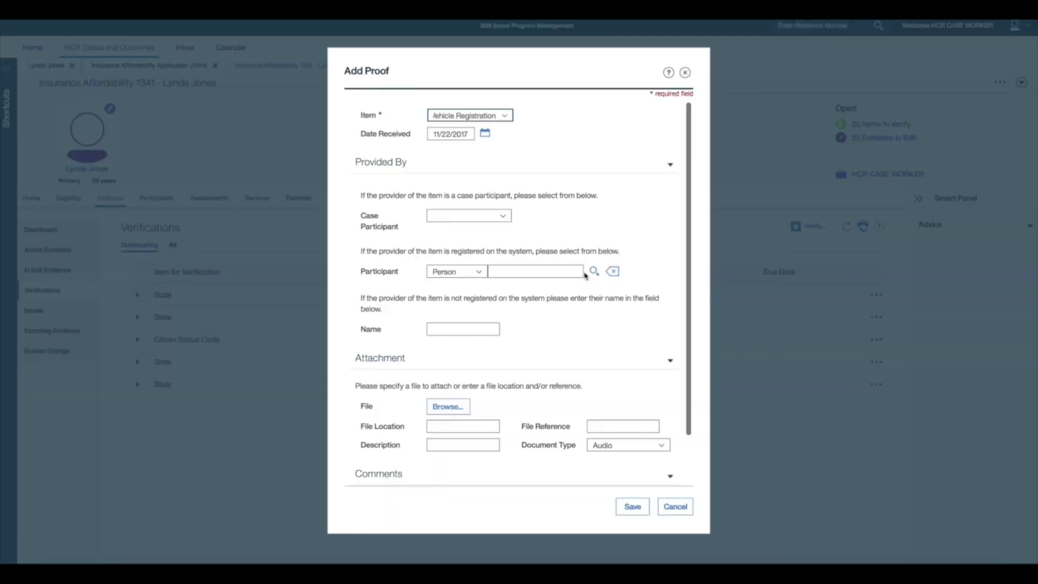
pyautogui.click(503, 216)
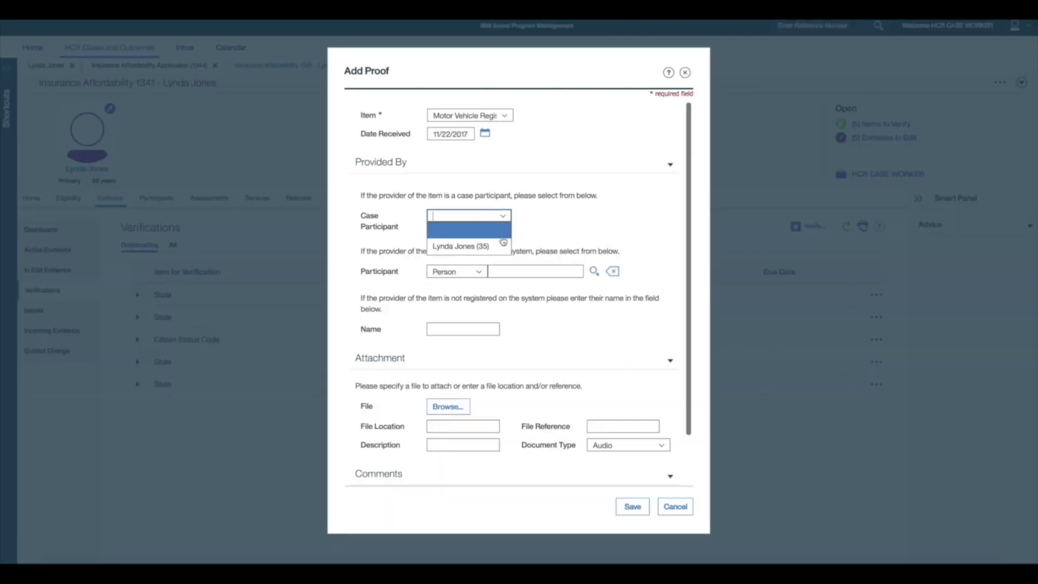
pyautogui.click(502, 248)
pyautogui.click(624, 503)
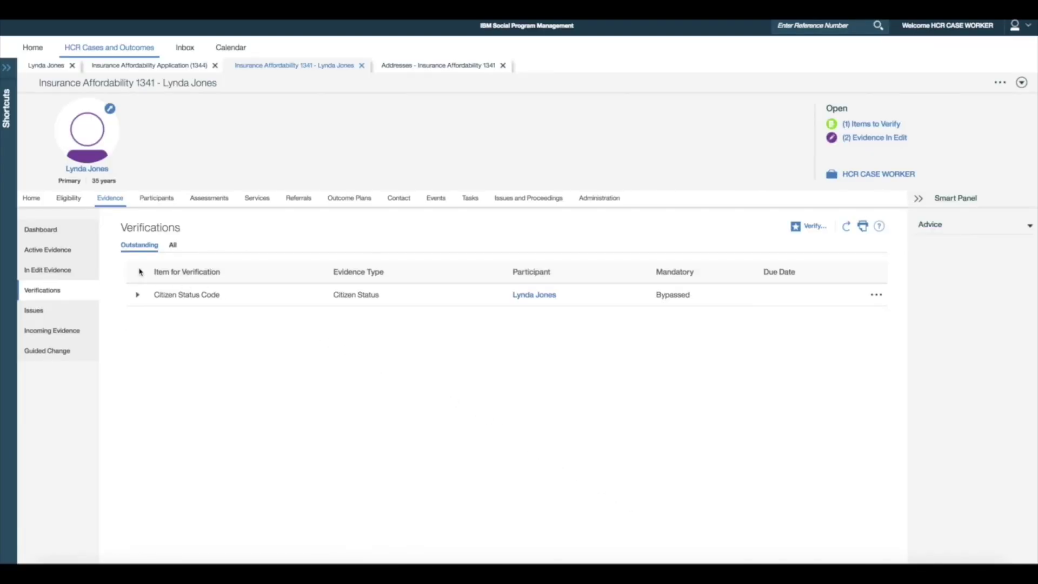
pyautogui.click(93, 236)
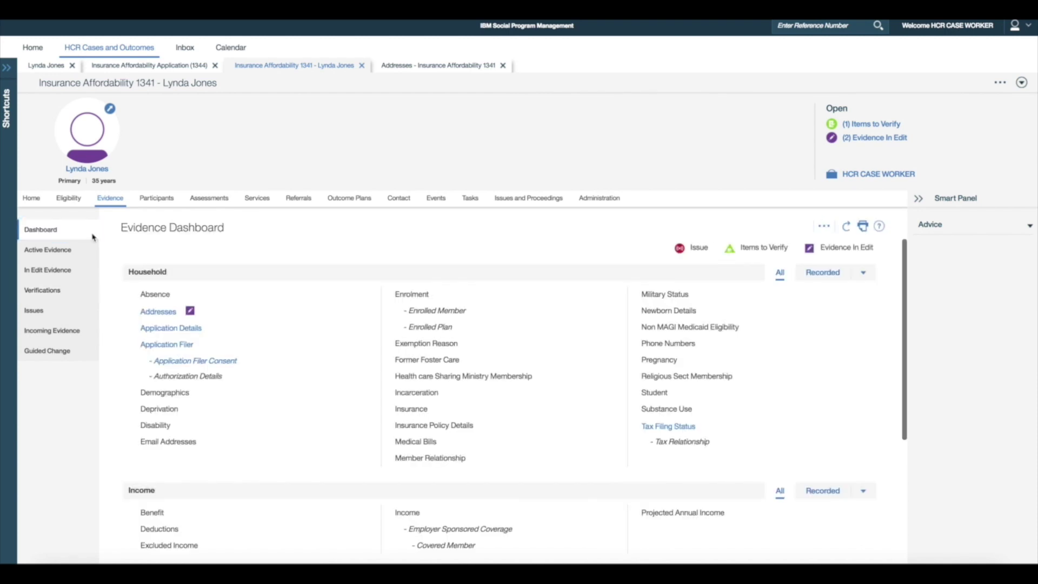
# Apply all pending evidence changes on case 1341, selecting both address changes
pyautogui.click(1000, 83)
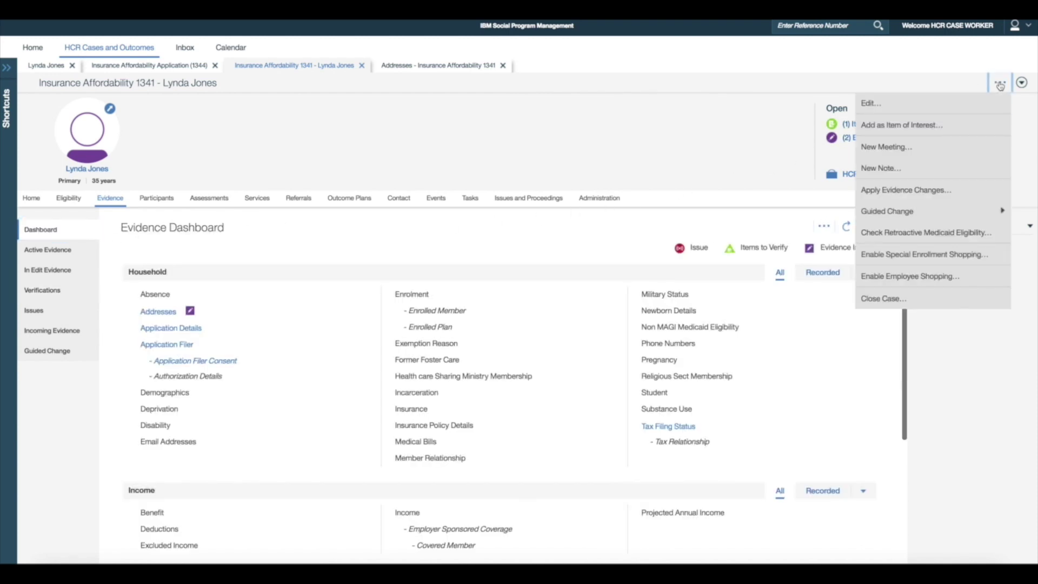
pyautogui.click(997, 189)
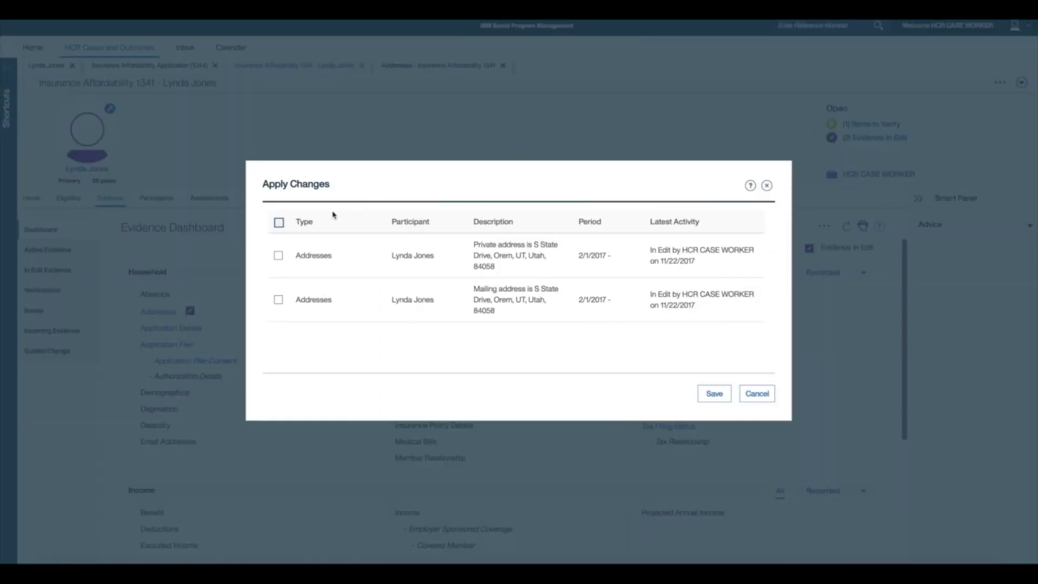
pyautogui.click(278, 222)
pyautogui.click(704, 394)
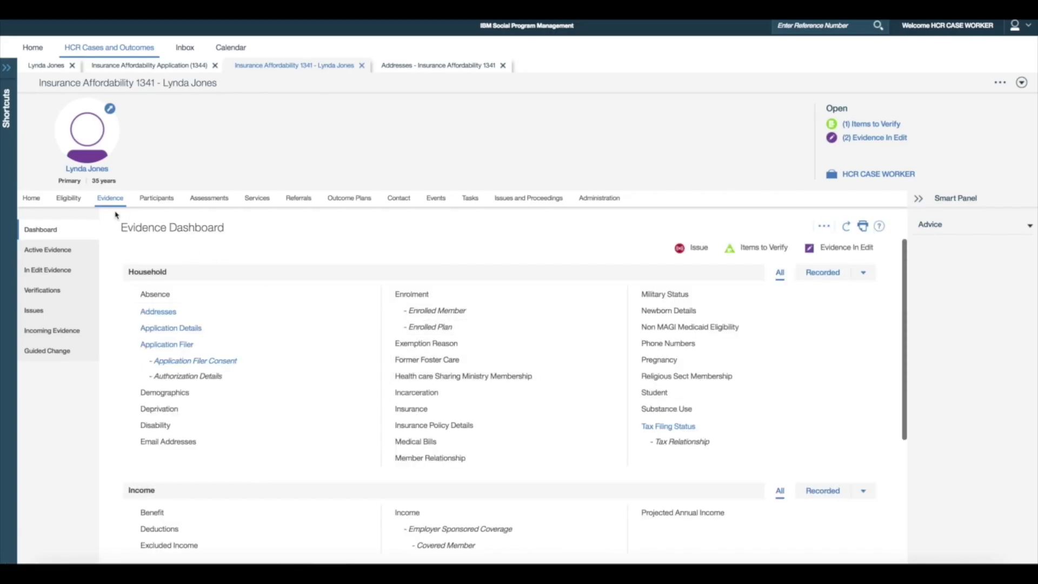
pyautogui.click(76, 200)
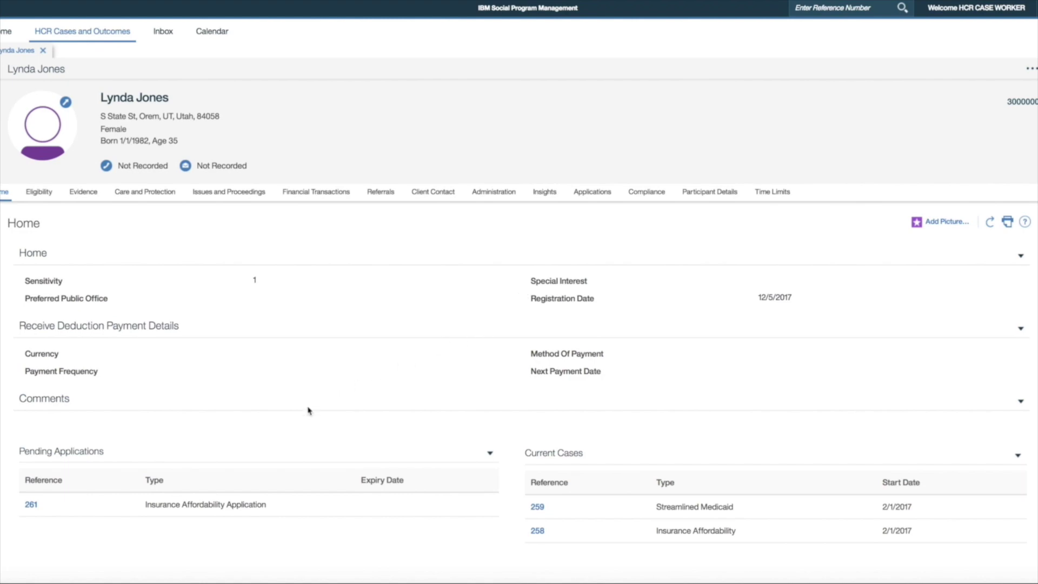
# Open pending application 261 and show its Evidence Dashboard
pyautogui.click(31, 504)
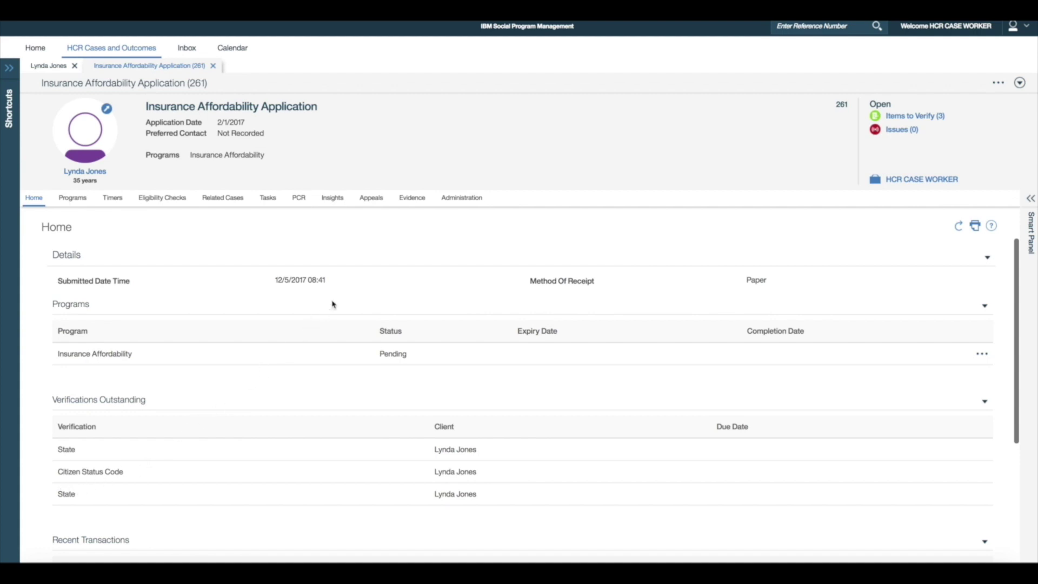
pyautogui.click(411, 200)
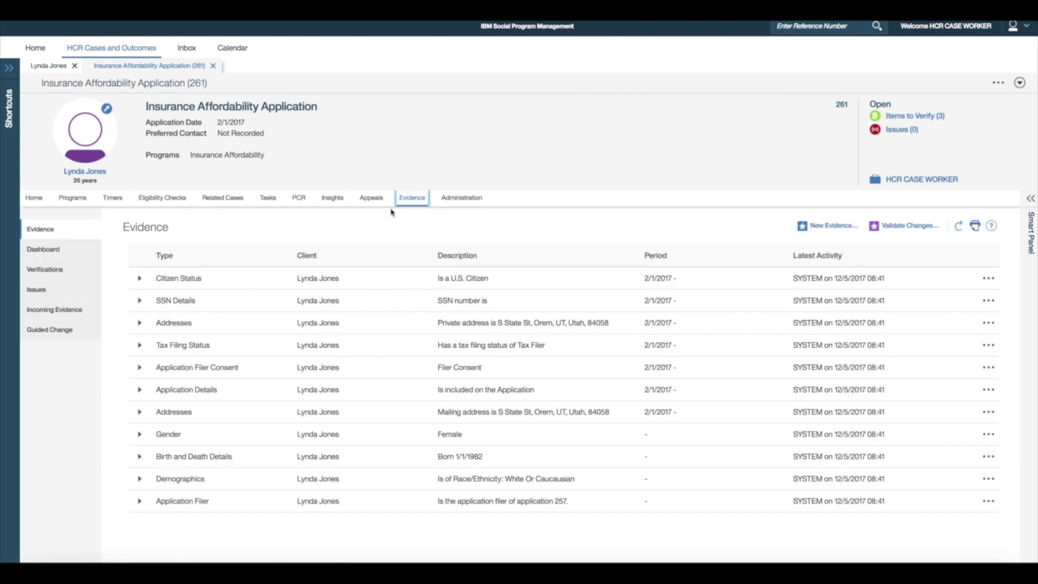
pyautogui.click(89, 251)
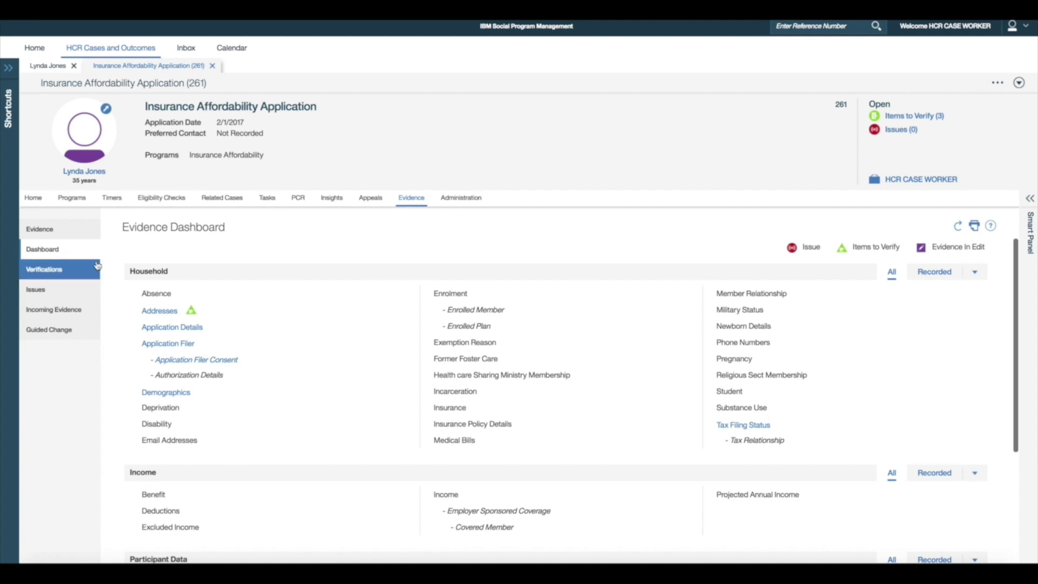
# Edit application 261's private address, changing Street 1 from S State St to S State Drive
pyautogui.click(146, 312)
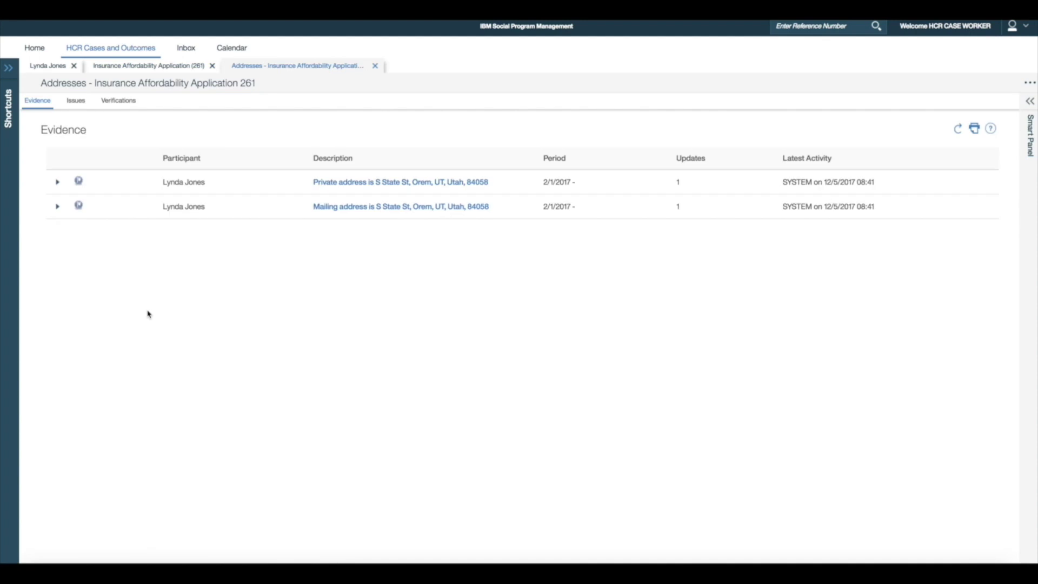
pyautogui.click(55, 184)
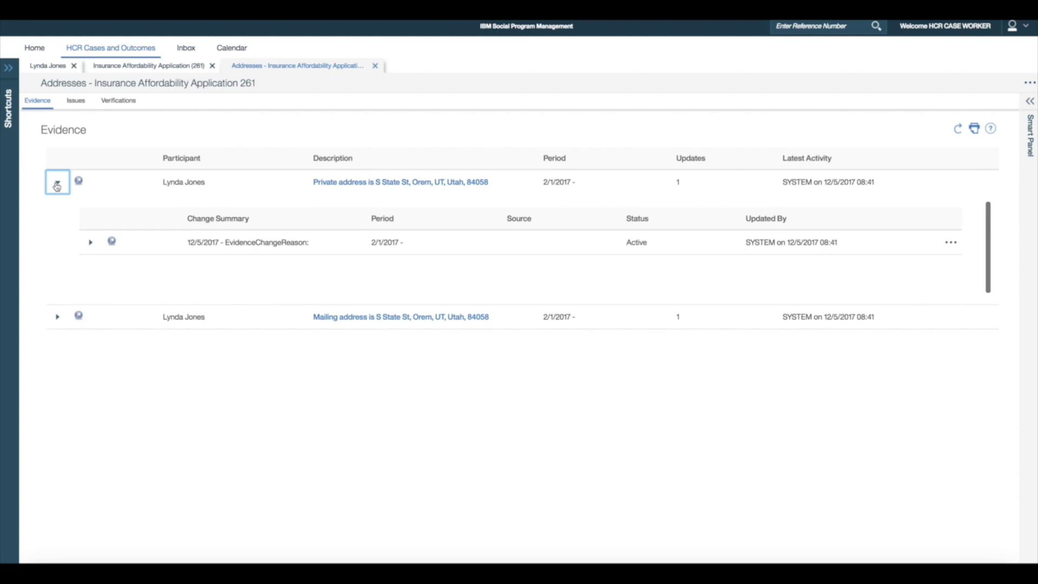
pyautogui.click(951, 243)
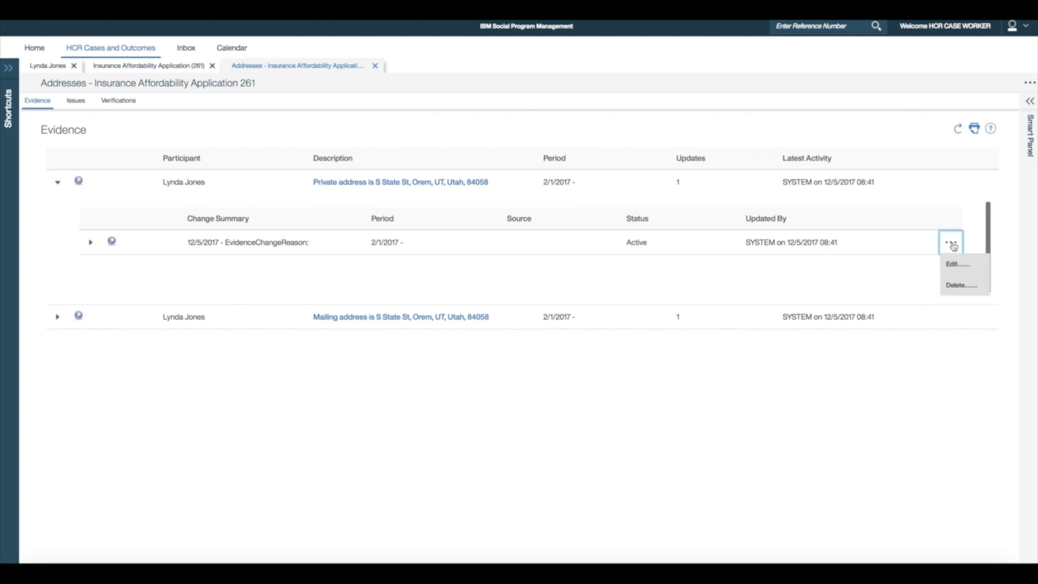
pyautogui.click(954, 263)
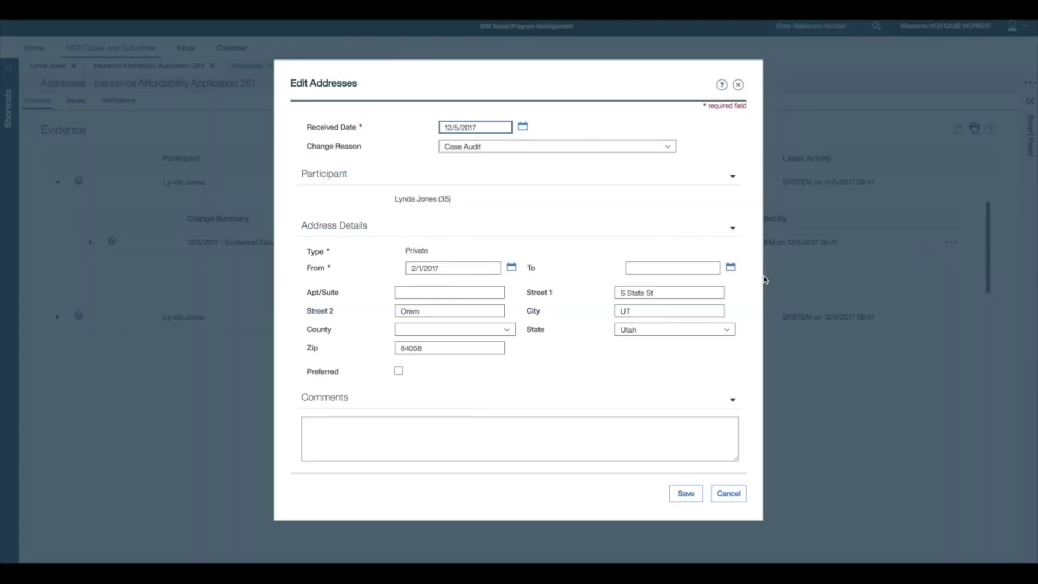
pyautogui.click(712, 291)
pyautogui.press('BackSpace')
pyautogui.press('BackSpace')
pyautogui.write('Drive')
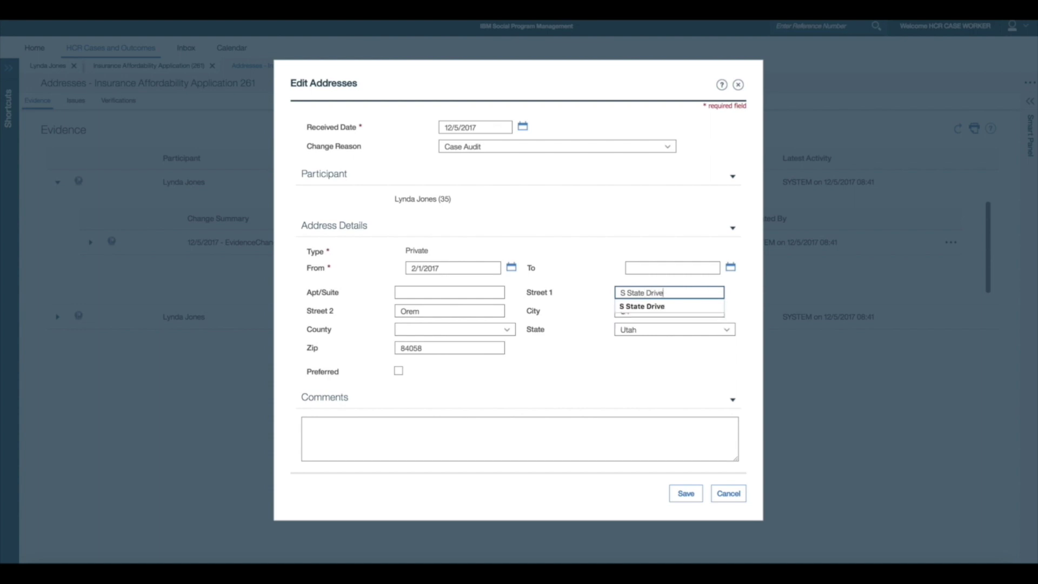
pyautogui.press('Return')
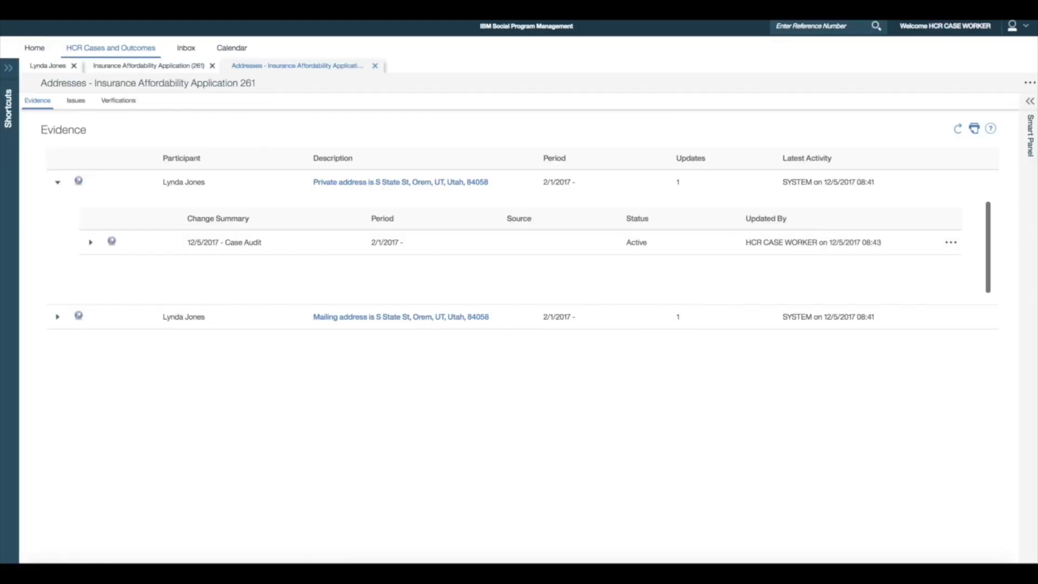
# Change the mailing address Street 1 to S State Drive and refresh the evidence list
pyautogui.click(60, 320)
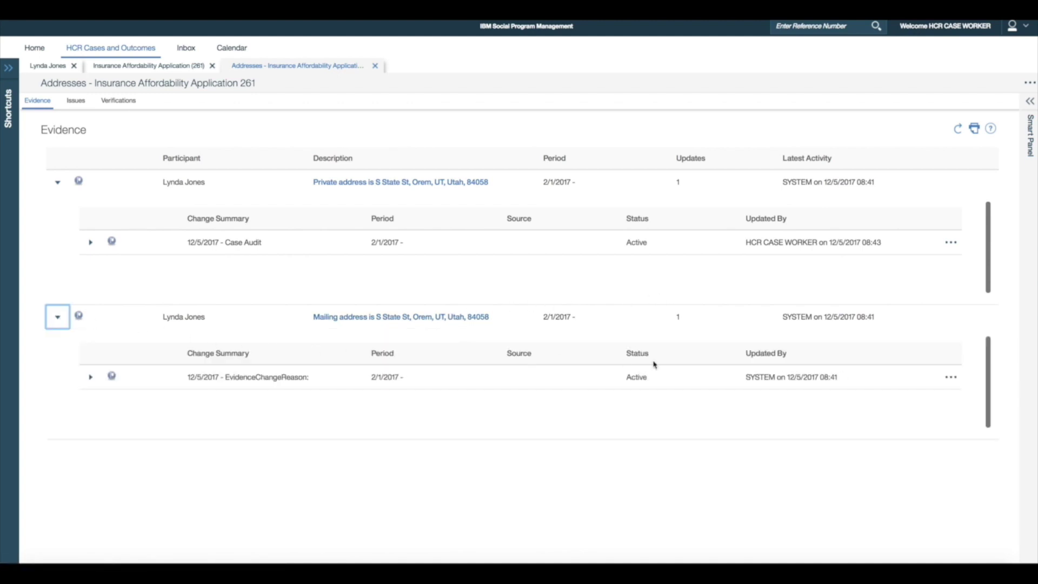
pyautogui.click(951, 377)
pyautogui.click(948, 395)
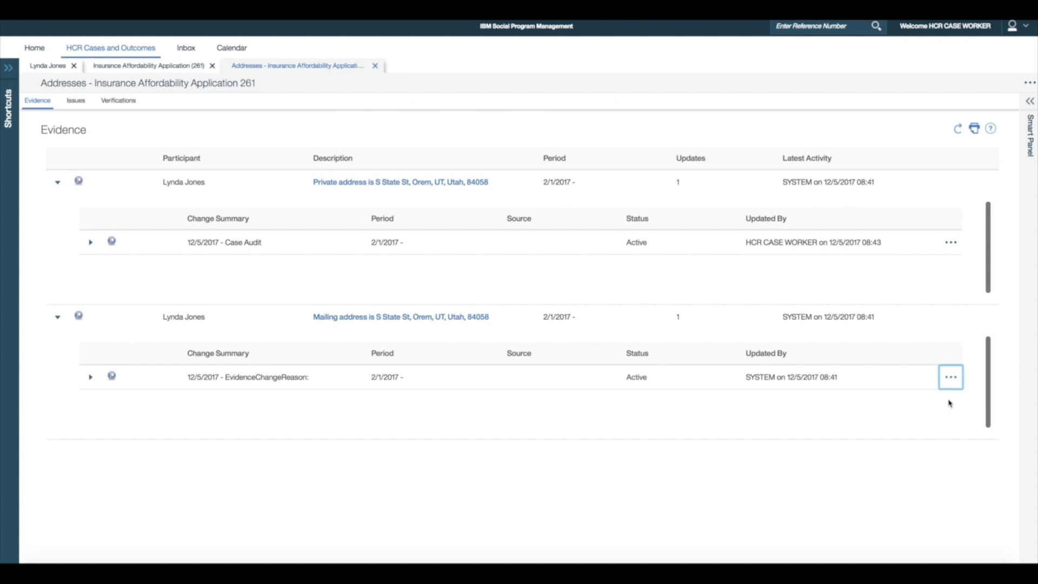
pyautogui.click(716, 292)
pyautogui.press('BackSpace')
pyautogui.press('BackSpace')
pyautogui.press('BackSpace')
pyautogui.write('Drive')
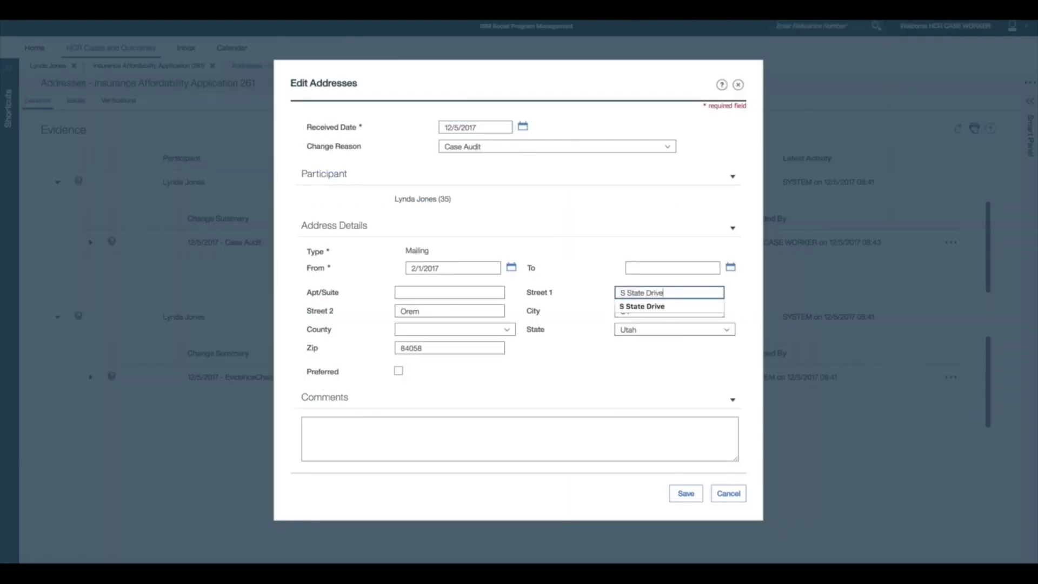
pyautogui.click(685, 493)
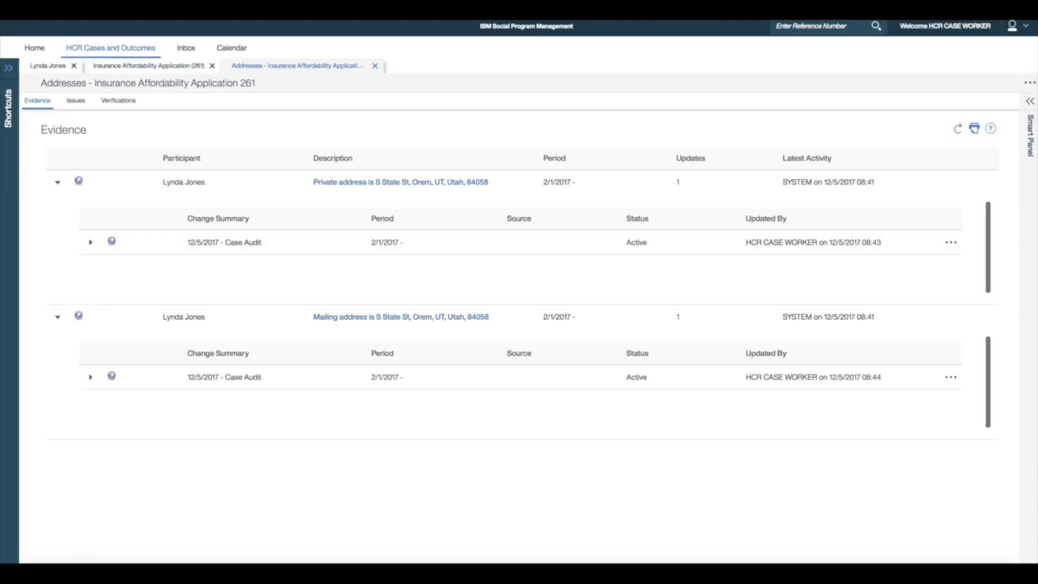
pyautogui.click(957, 133)
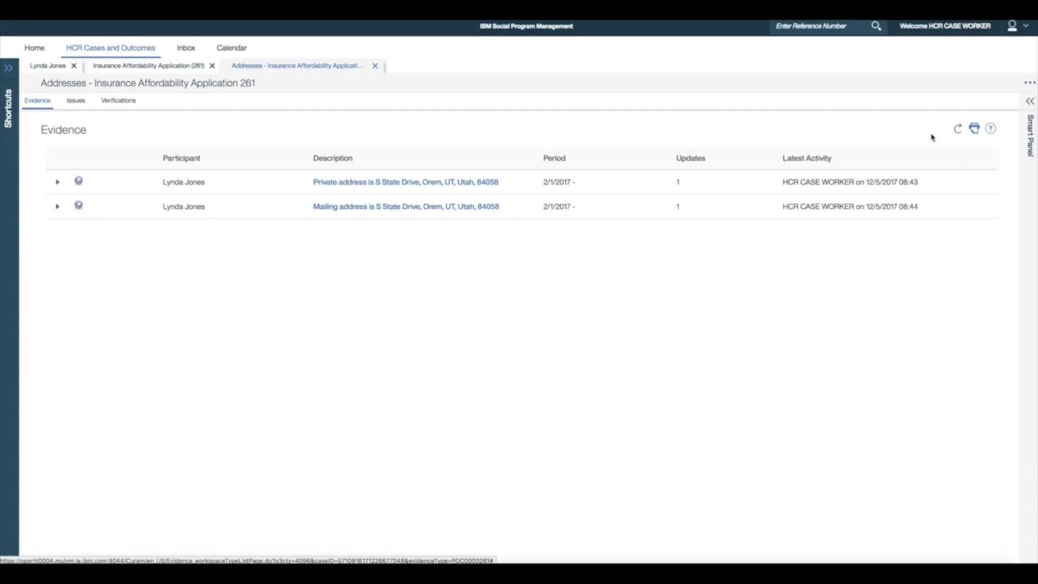
# Authorize application 261's Insurance Affordability program into existing case 258, then list its related cases
pyautogui.click(374, 66)
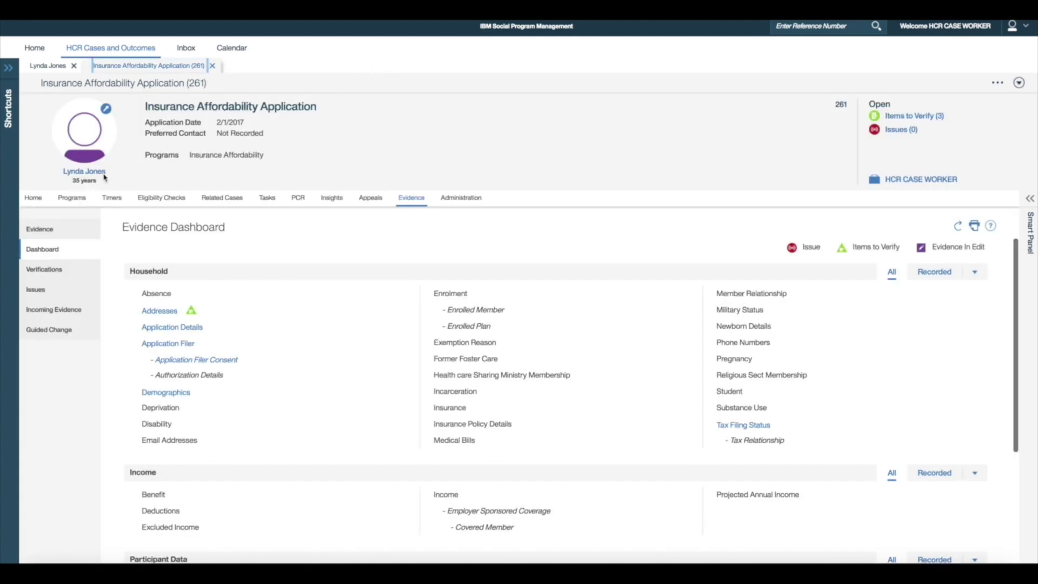
pyautogui.click(37, 200)
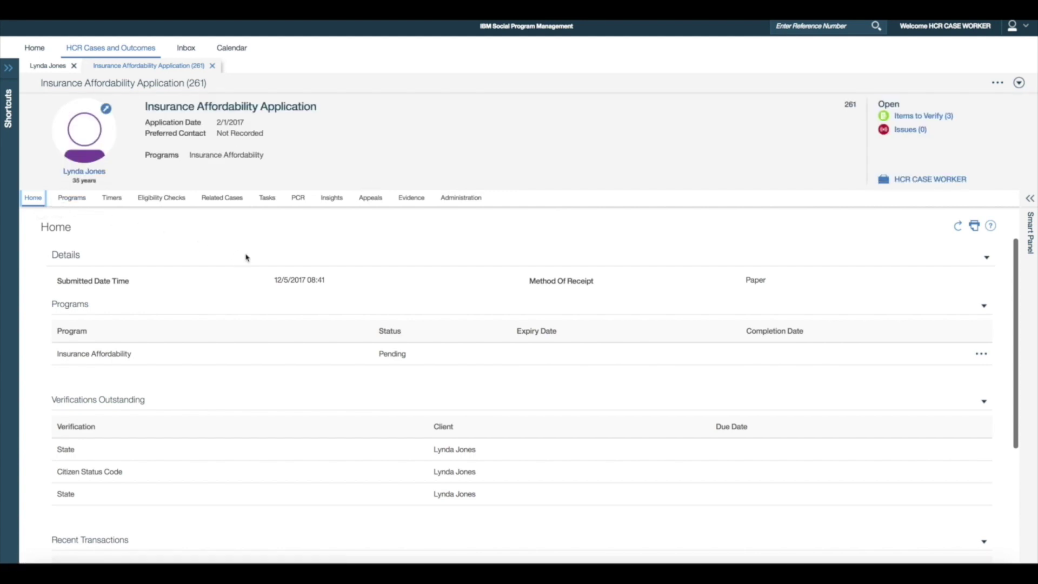
pyautogui.click(976, 355)
pyautogui.click(983, 373)
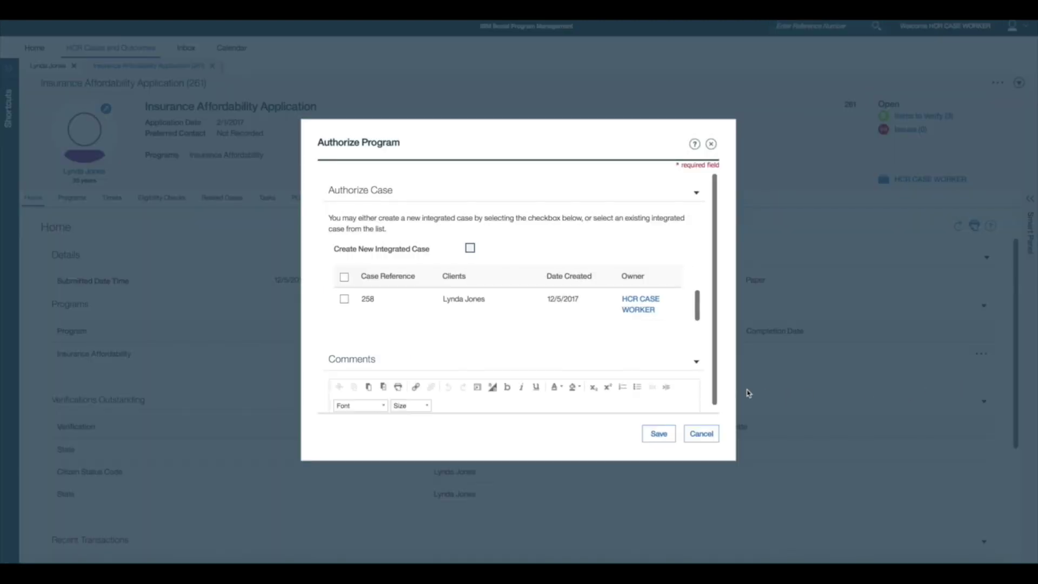
pyautogui.click(344, 299)
pyautogui.click(653, 433)
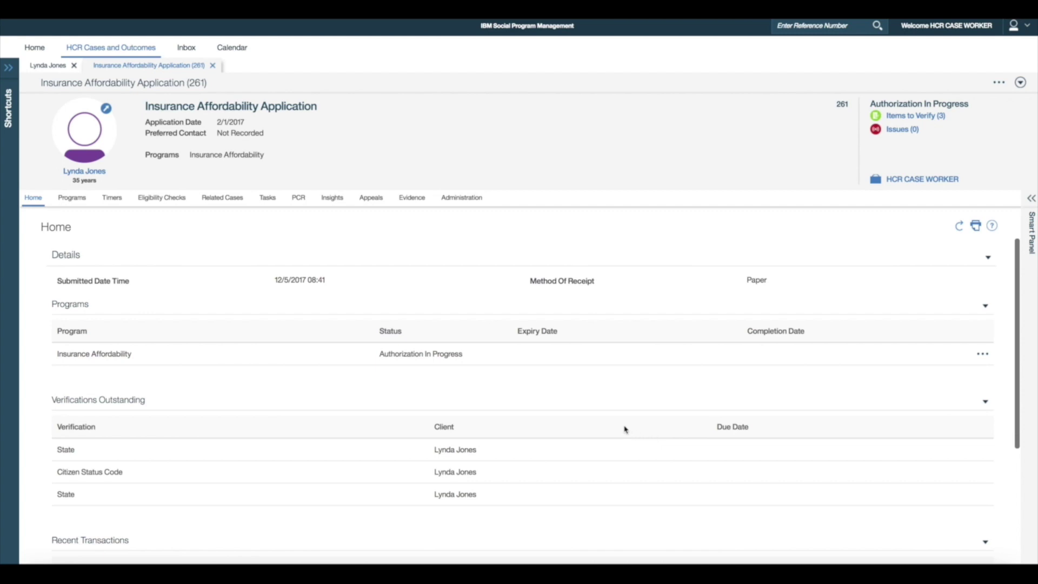
pyautogui.click(224, 202)
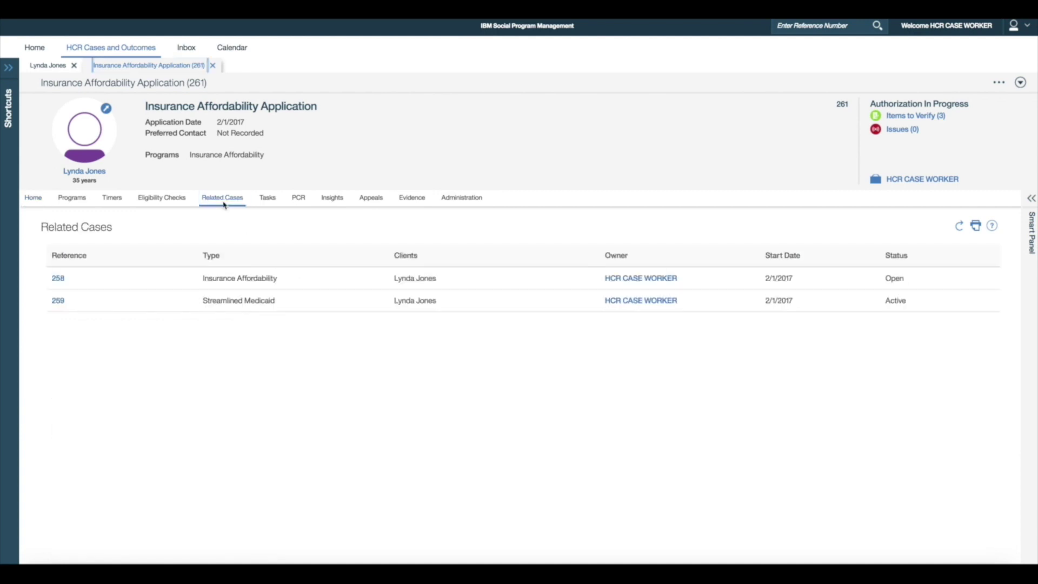
# Review case 258's address evidence to confirm the S State Drive rows are in edit
pyautogui.click(58, 277)
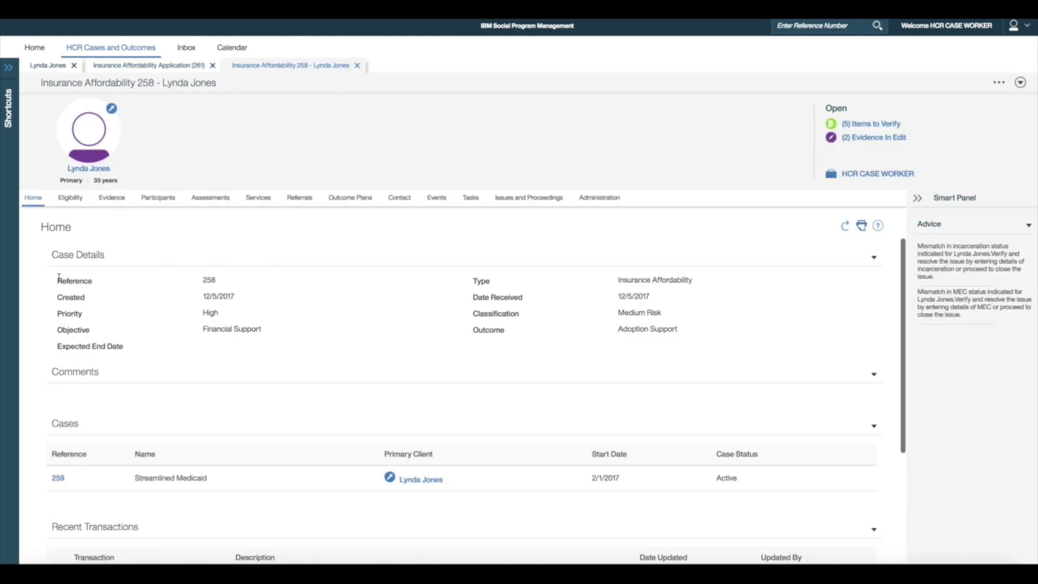
pyautogui.click(109, 199)
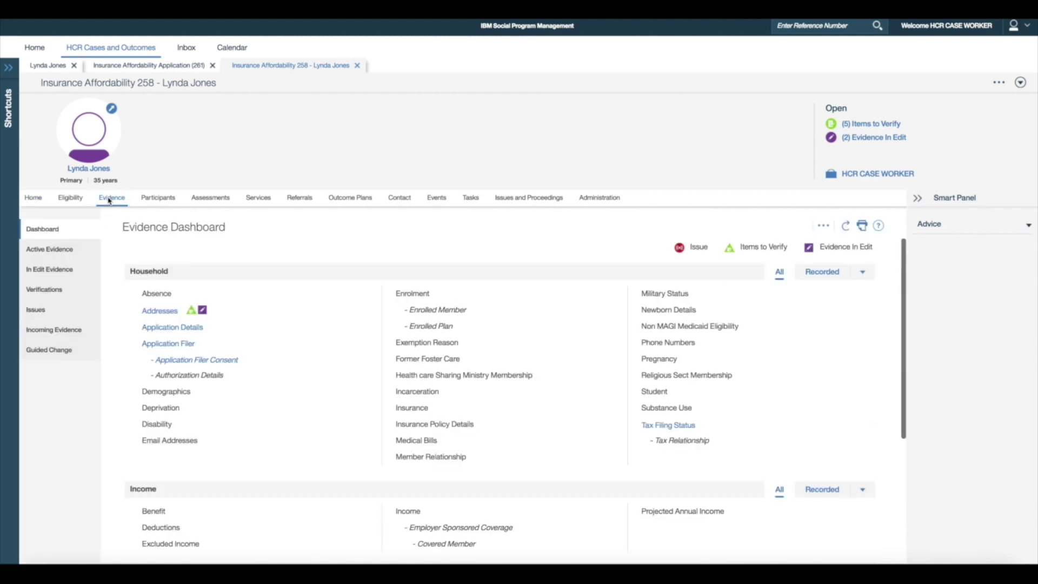
pyautogui.click(157, 312)
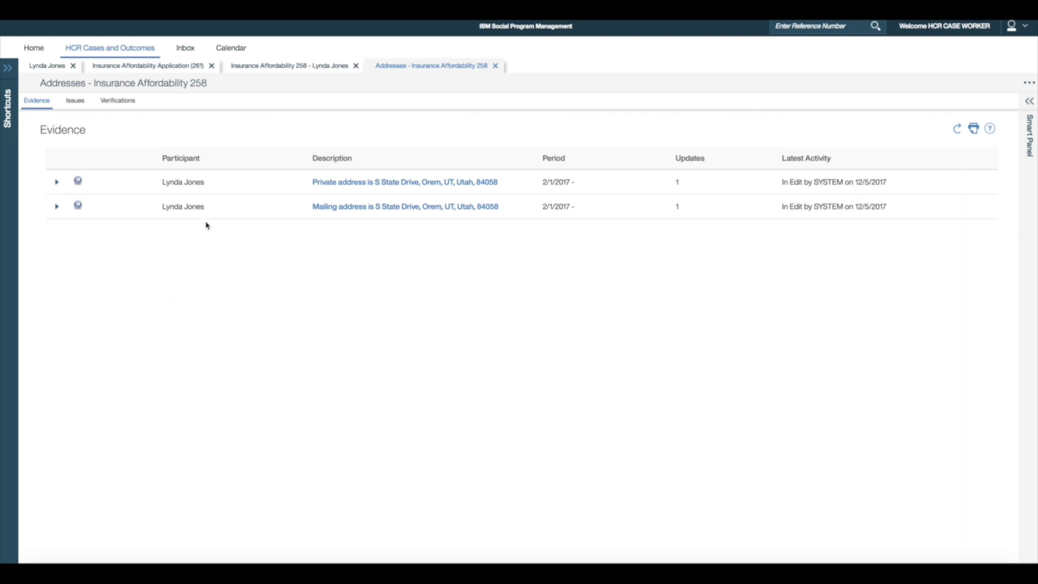
pyautogui.click(269, 67)
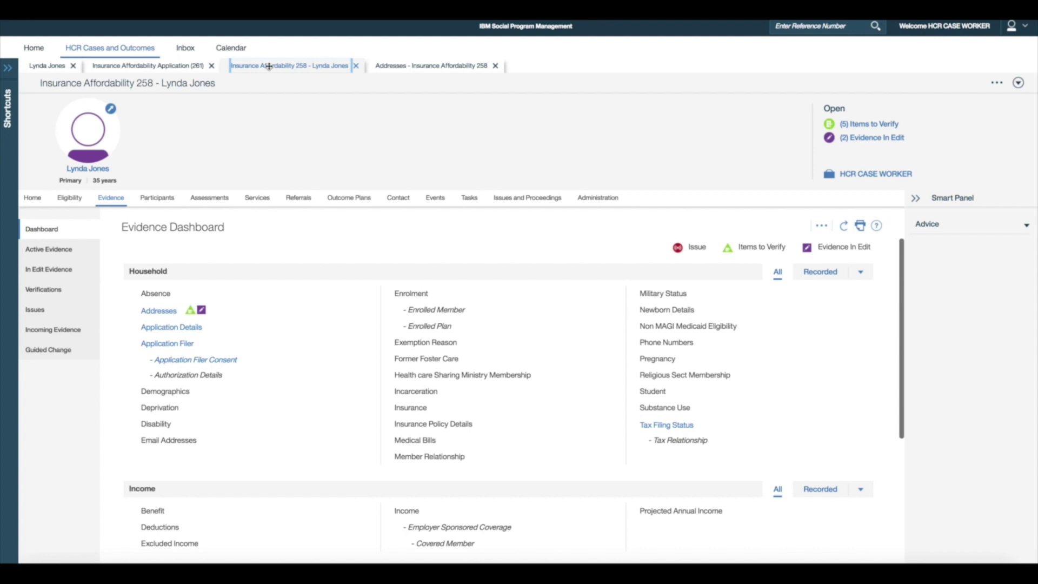
# Add Motor Vehicle Registration proof from the case participant to case 258's address verification
pyautogui.click(74, 295)
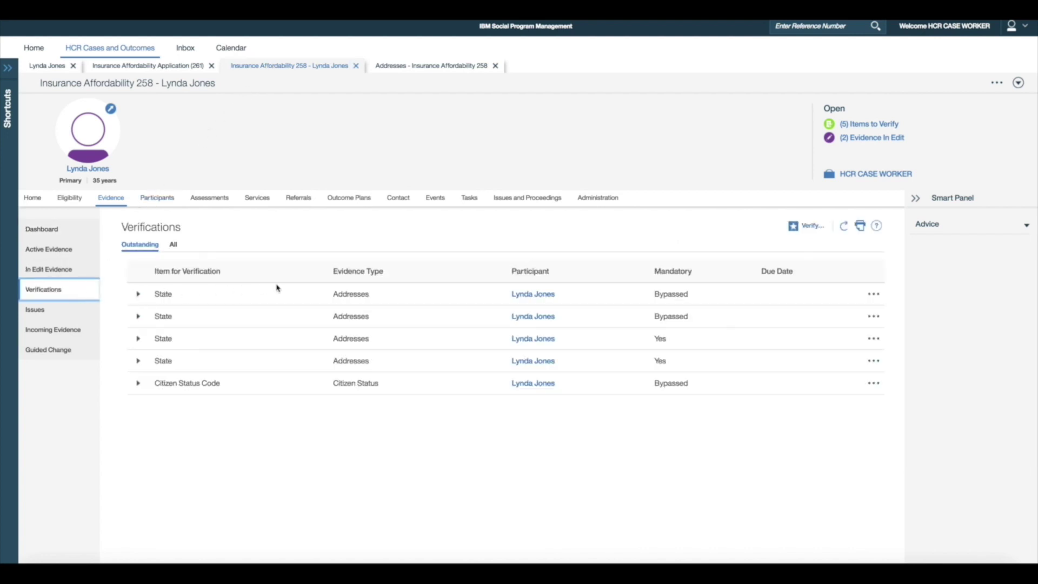
pyautogui.click(874, 338)
pyautogui.click(875, 361)
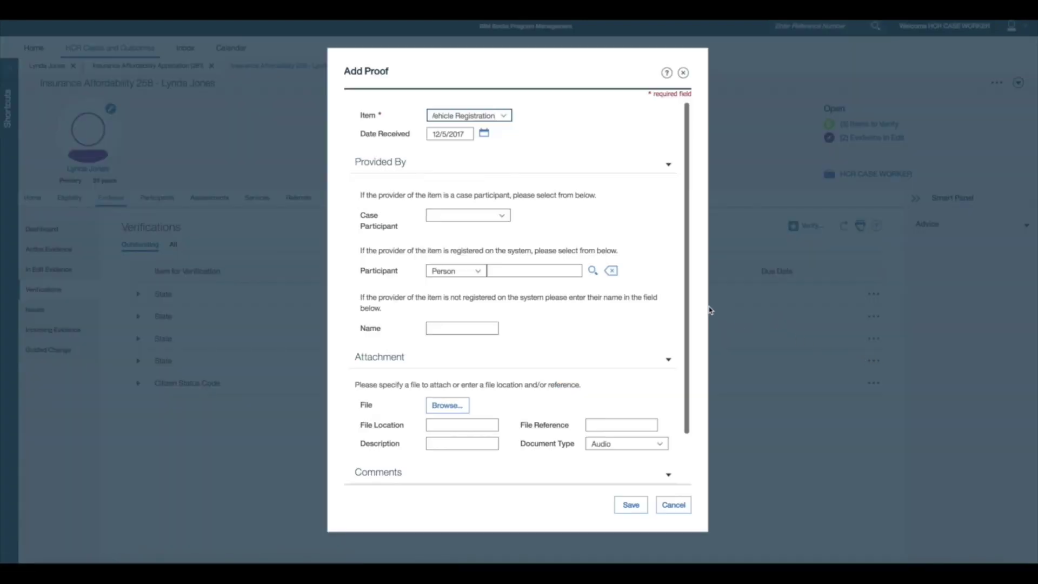
pyautogui.click(502, 216)
pyautogui.click(503, 246)
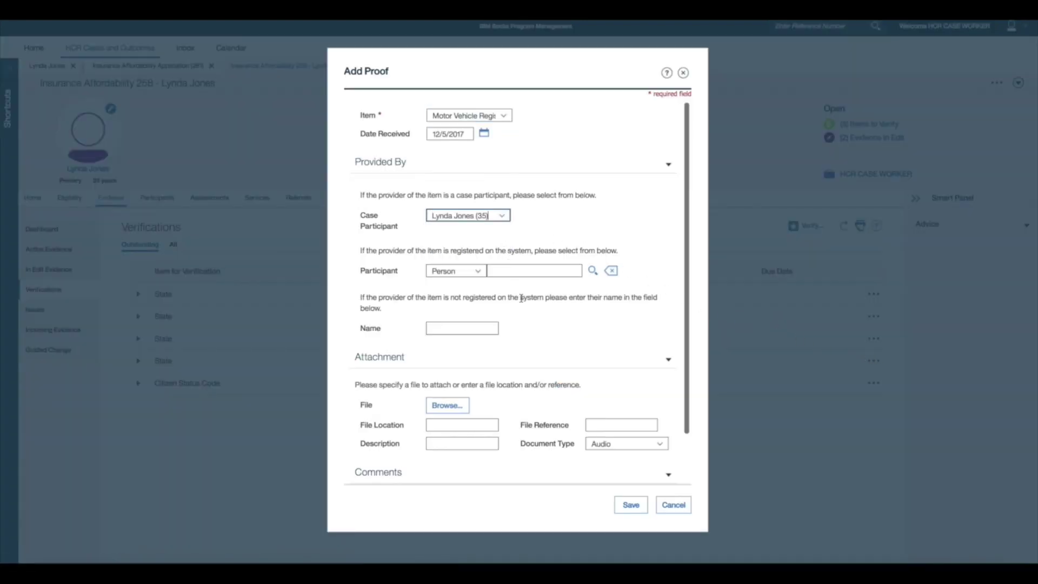
pyautogui.click(630, 505)
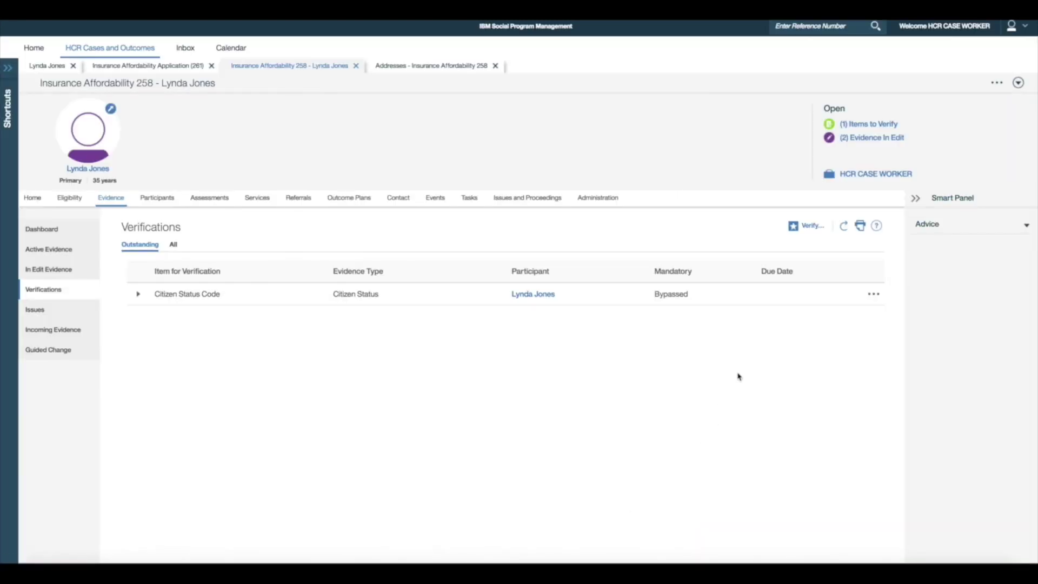
pyautogui.click(998, 83)
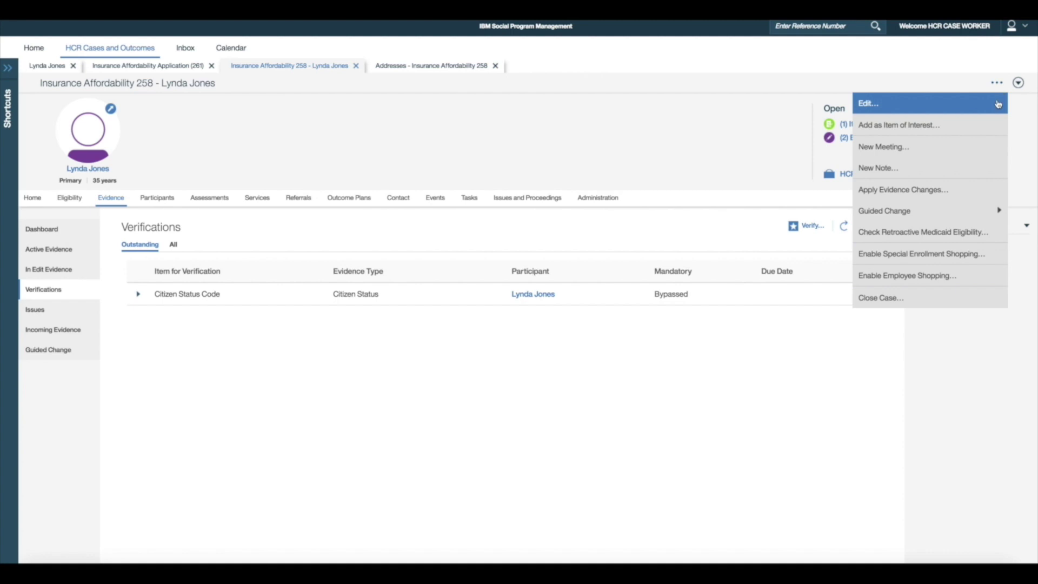
# Apply both pending address changes on case 258 and view its 2017 eligibility
pyautogui.click(965, 190)
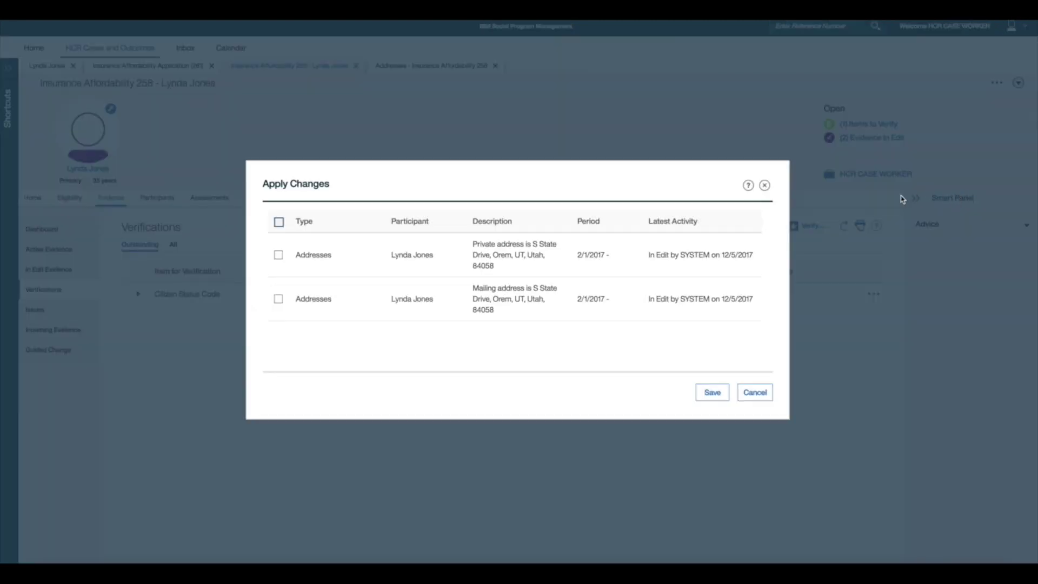
pyautogui.click(278, 221)
pyautogui.click(700, 390)
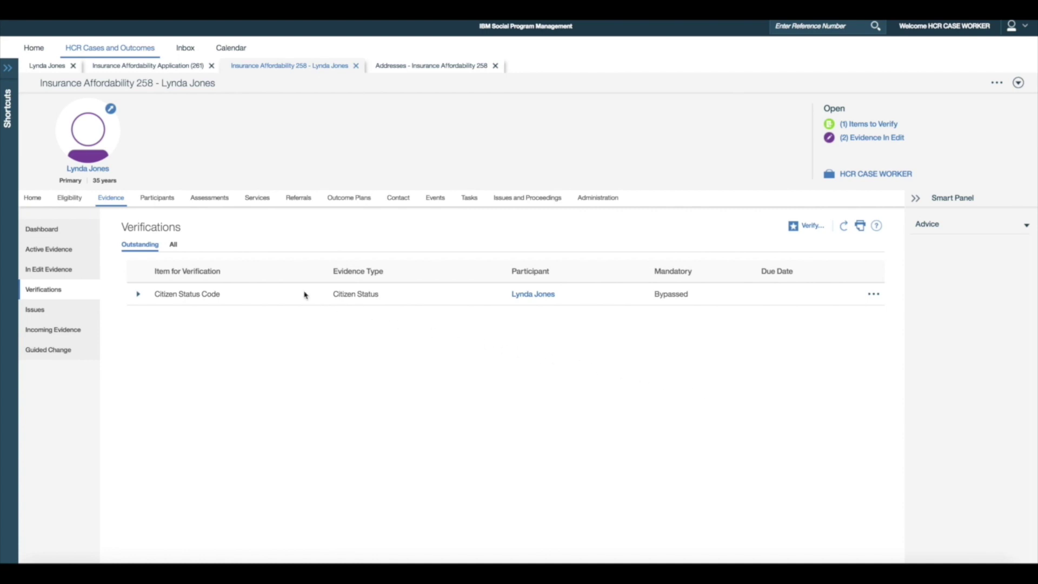
pyautogui.click(69, 198)
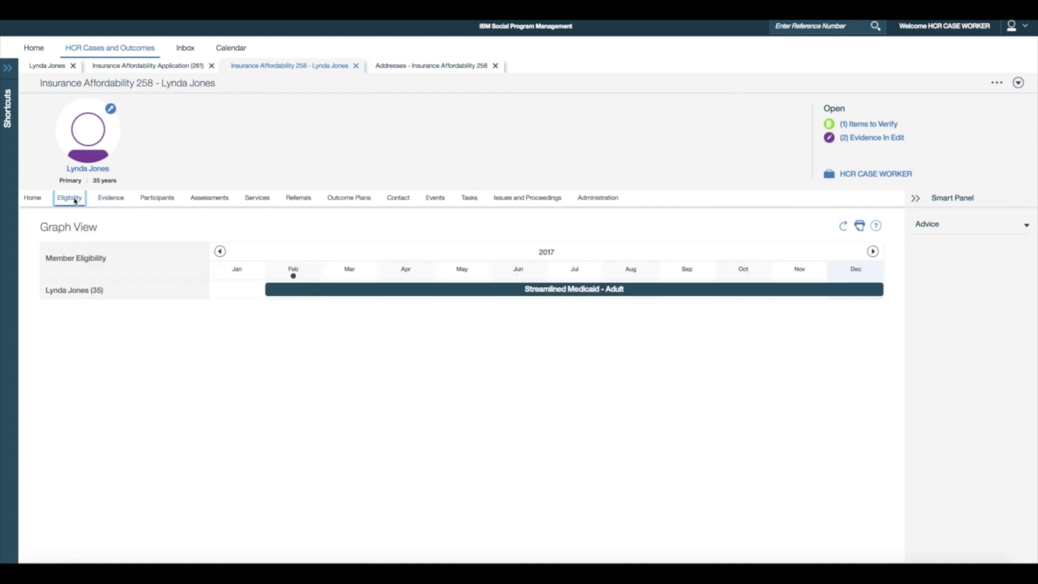